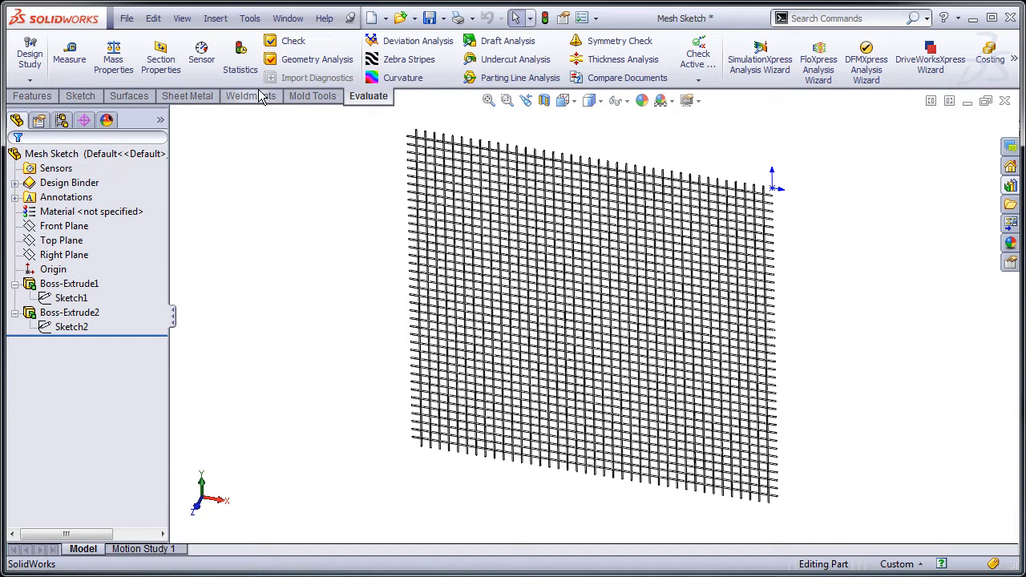
Check the total rebuild time of the Mesh Sketch part in the feature statistics
click(242, 51)
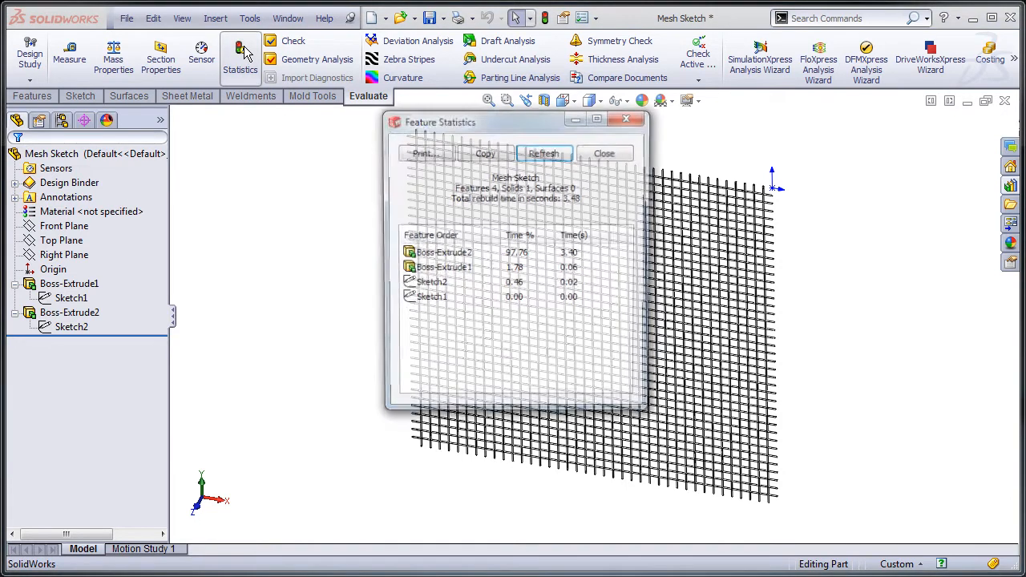
drag(561, 198, 585, 200)
click(590, 198)
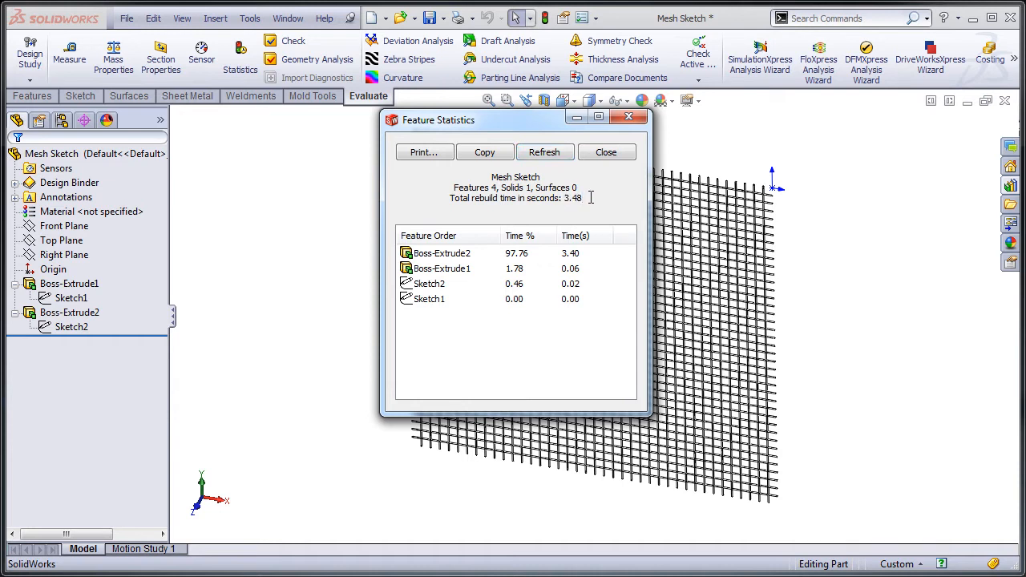
click(607, 152)
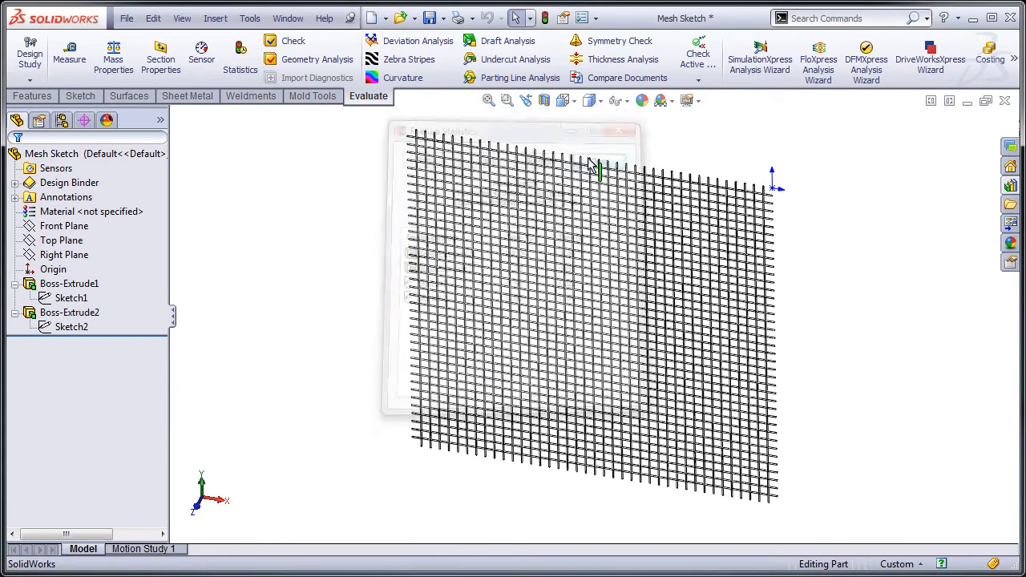
Open Sketch1 of Boss-Extrude1 to inspect its patterned circles and dimensions, and leave the sketch without changes
click(66, 299)
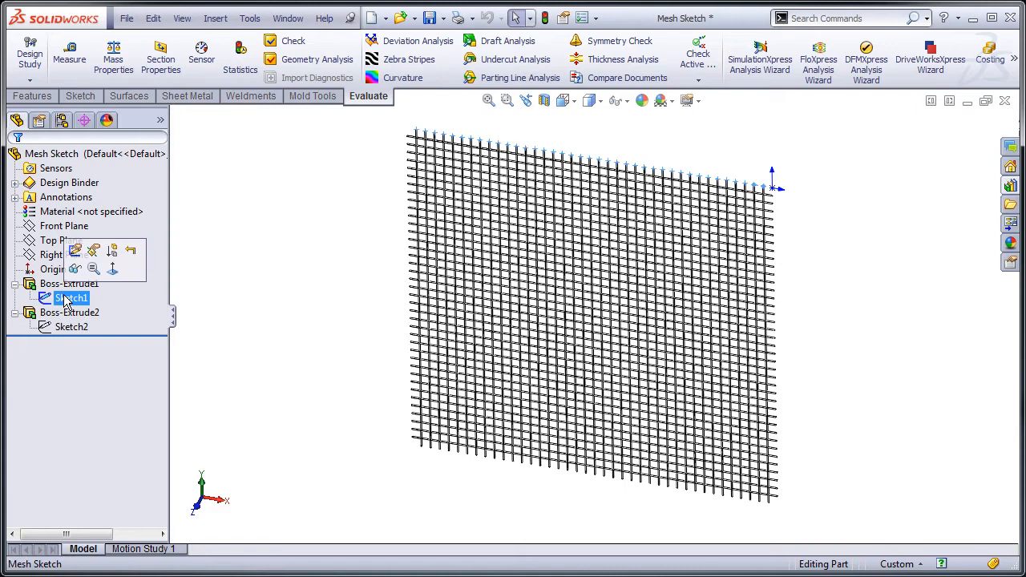
click(72, 250)
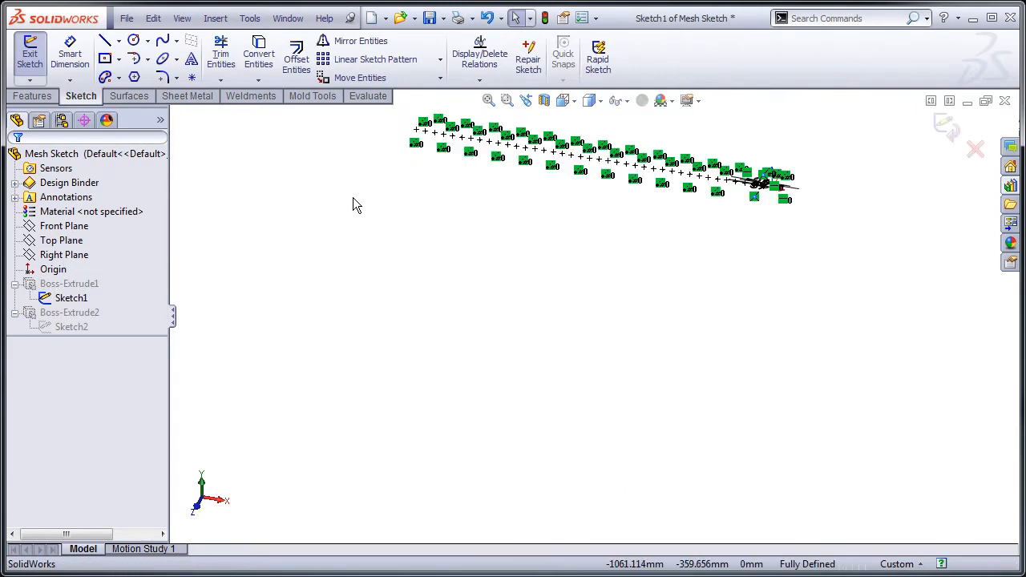
scroll(722, 183, down, 5)
scroll(841, 304, down, 4)
scroll(748, 200, down, 3)
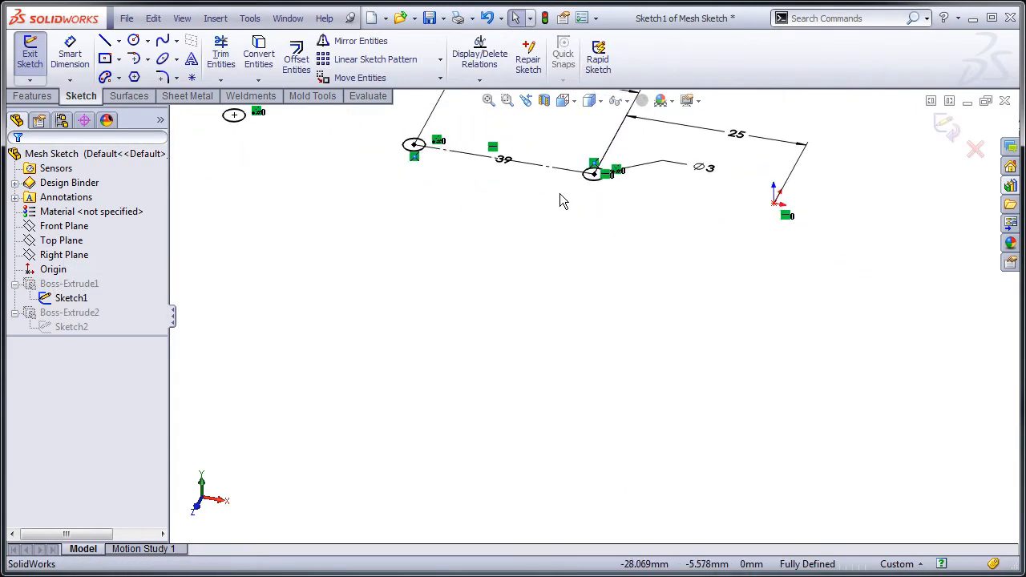
scroll(609, 264, up, 6)
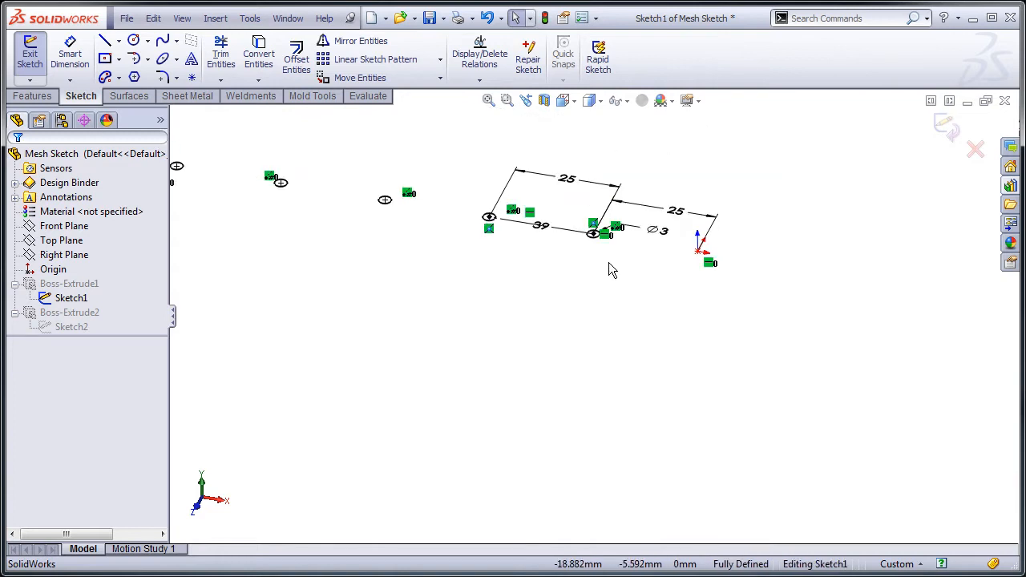
click(946, 125)
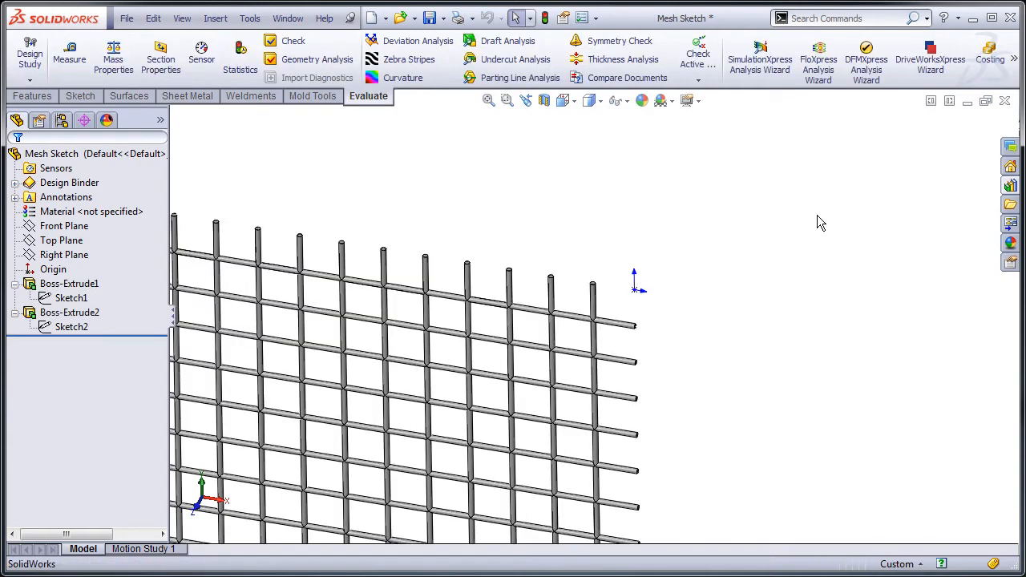
key(f)
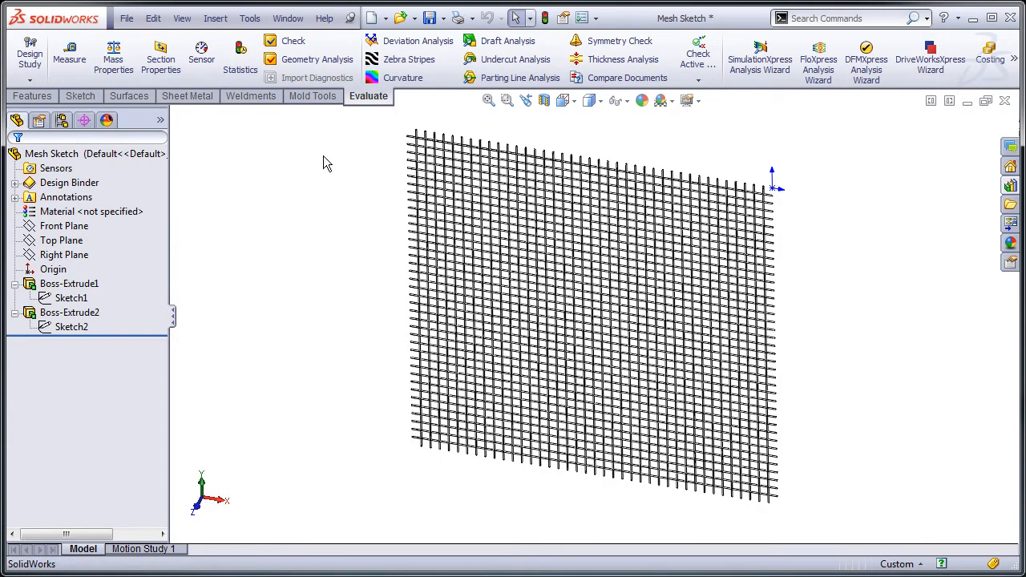
click(142, 315)
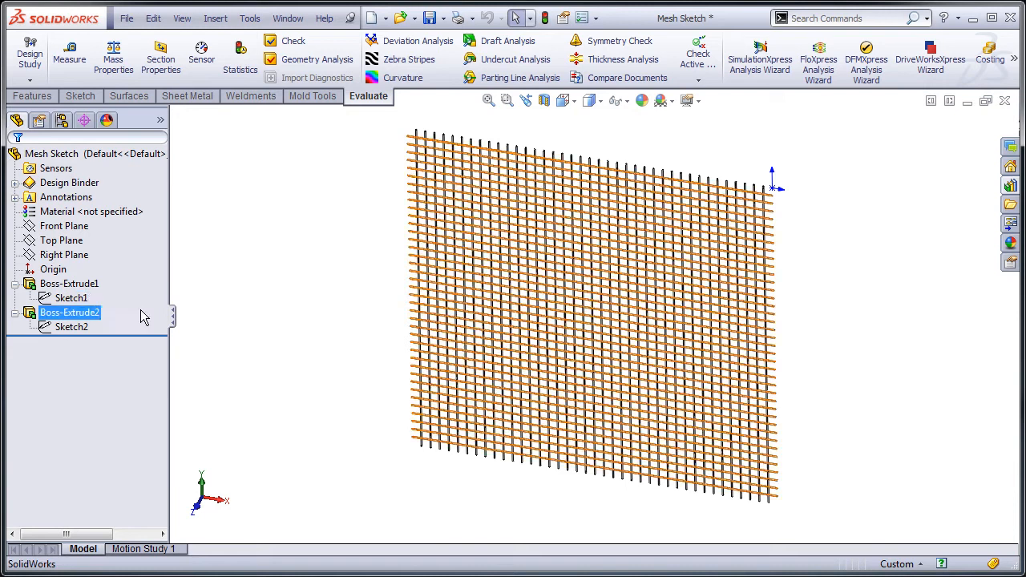
click(305, 248)
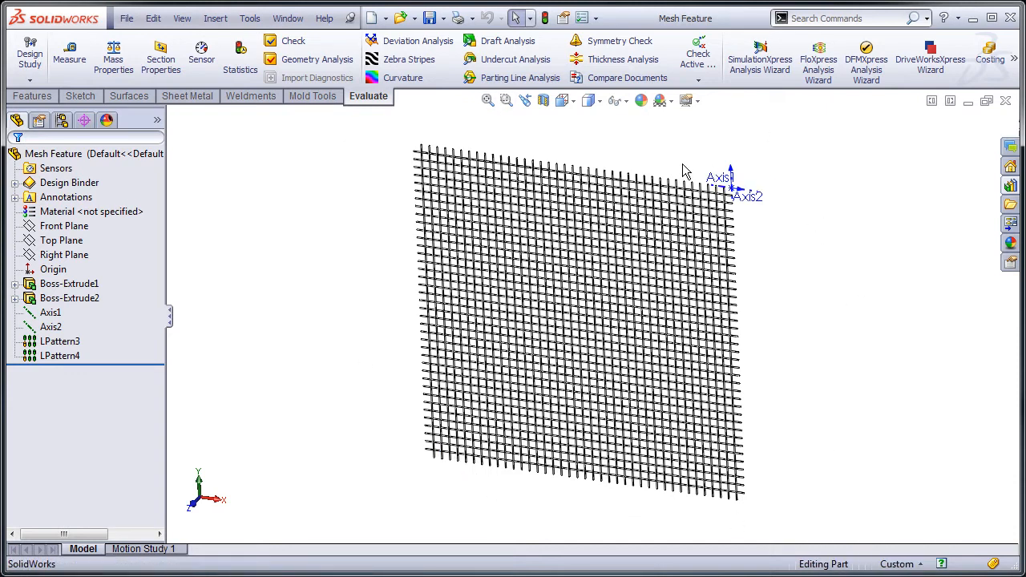
Roll the Mesh Feature part back before LPattern3 to examine the two seed extrusions, and roll forward past LPattern4
click(61, 344)
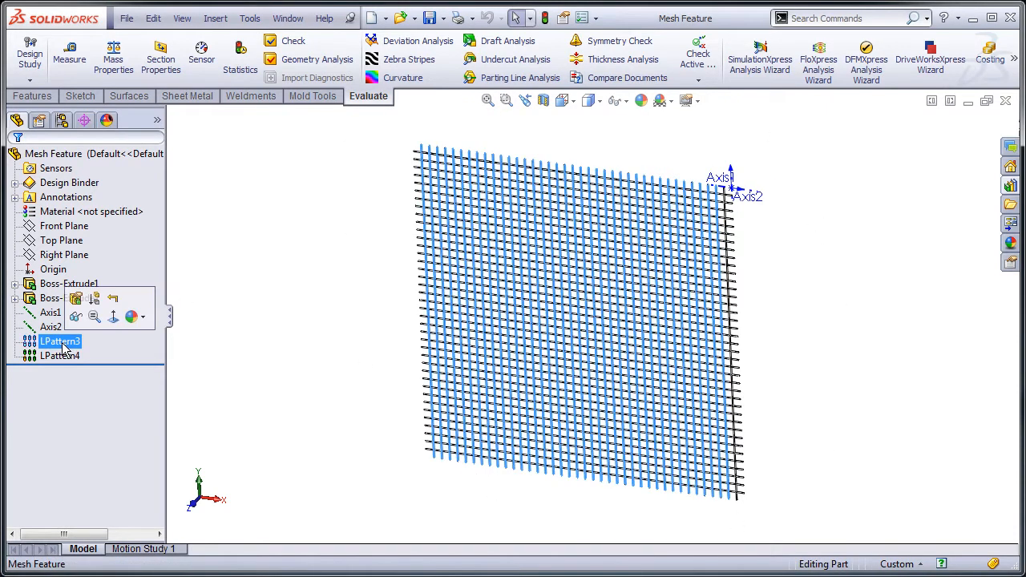
click(266, 202)
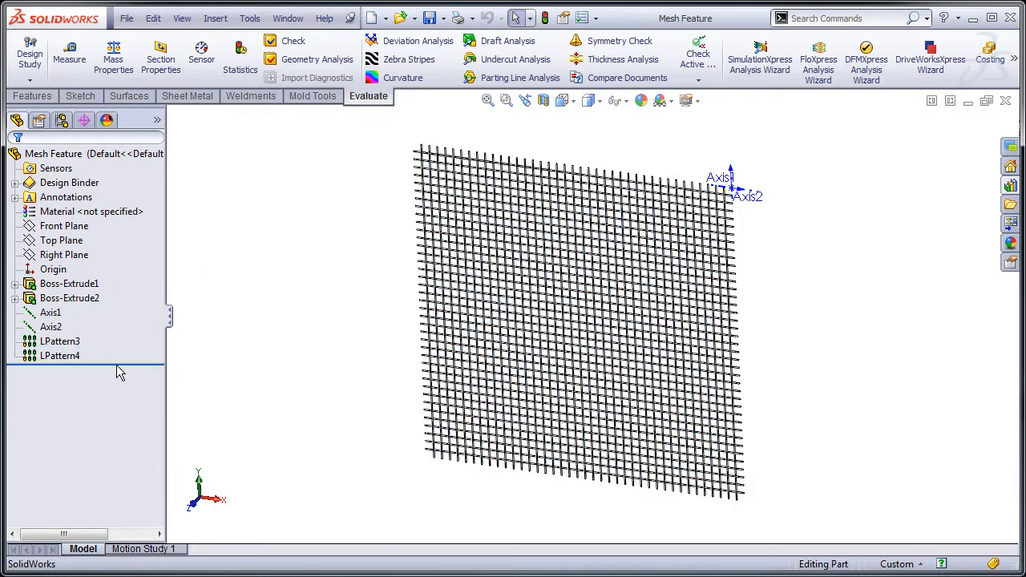
drag(114, 364, 120, 336)
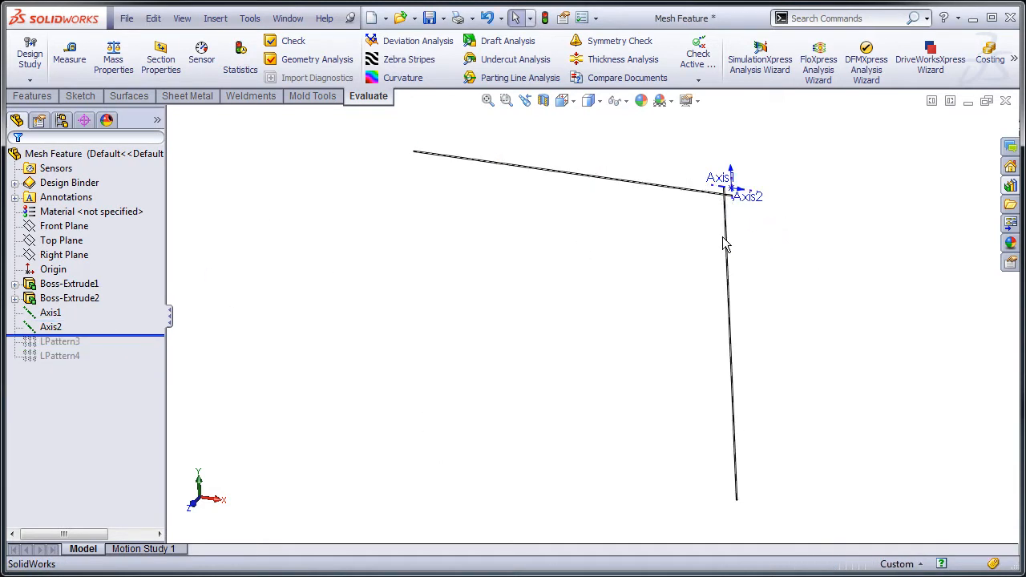
click(690, 188)
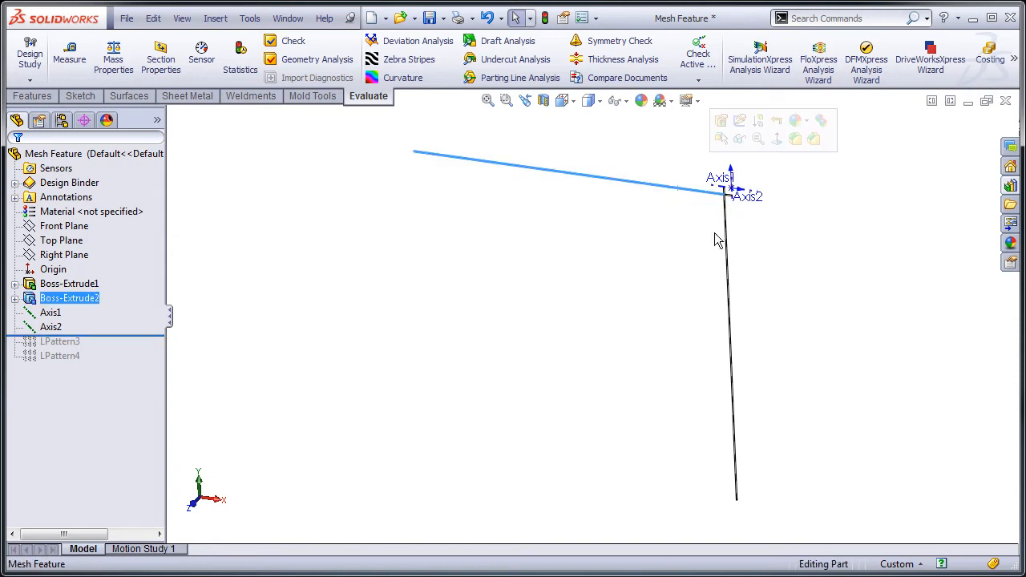
click(726, 237)
click(528, 279)
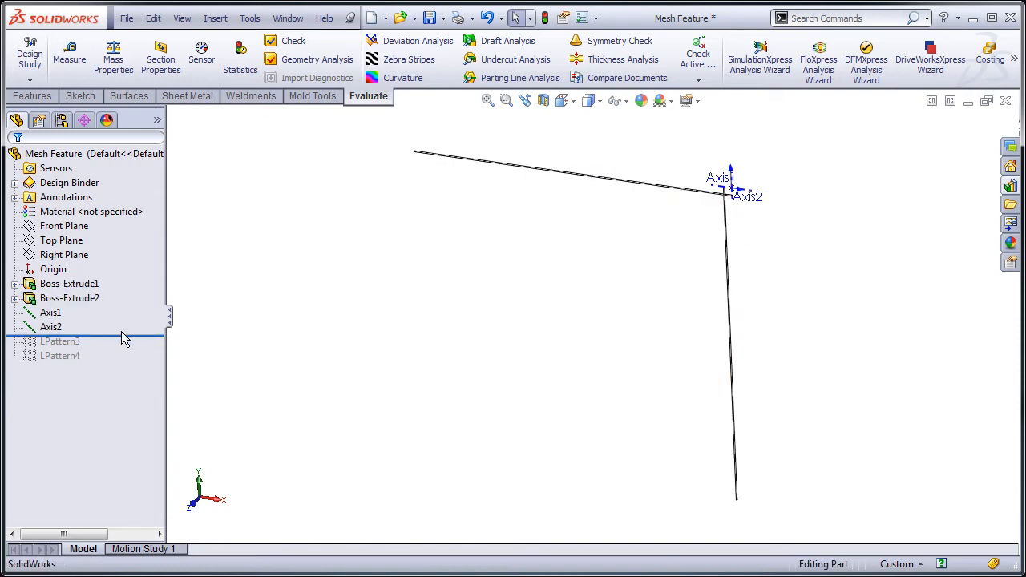
drag(131, 335, 131, 365)
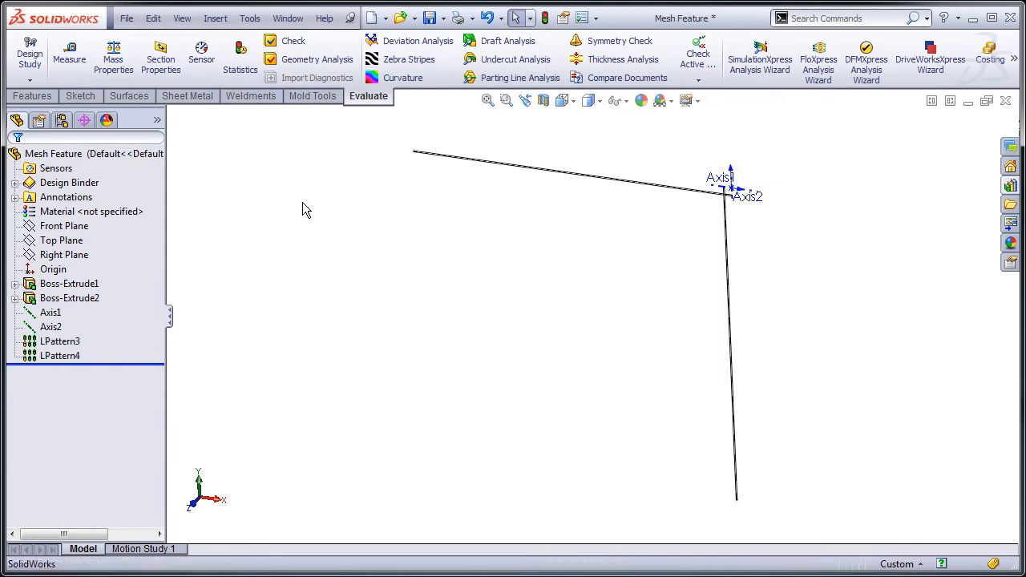
Check the total rebuild time of the Mesh Feature part in the feature statistics
click(239, 61)
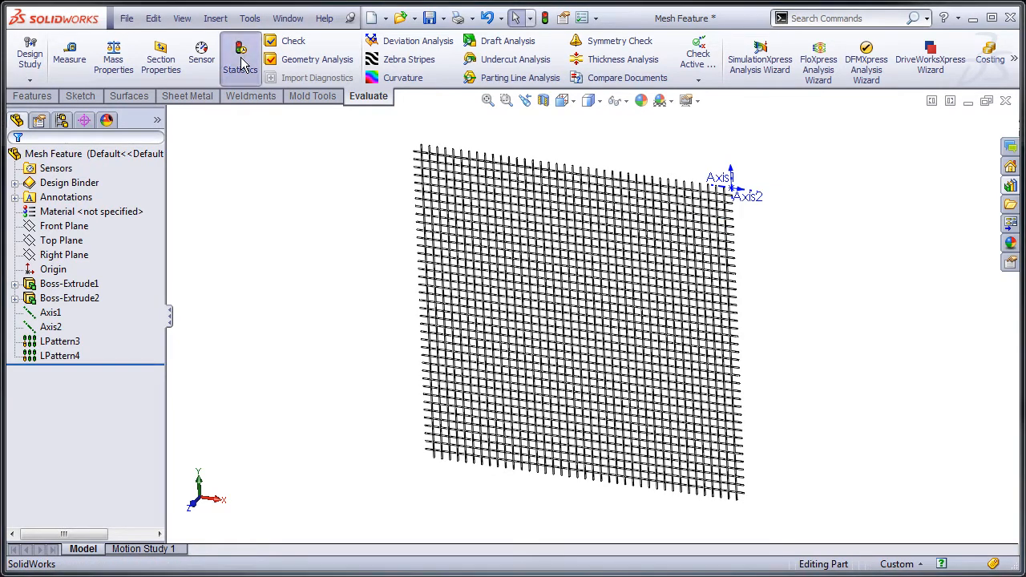
drag(588, 202, 561, 202)
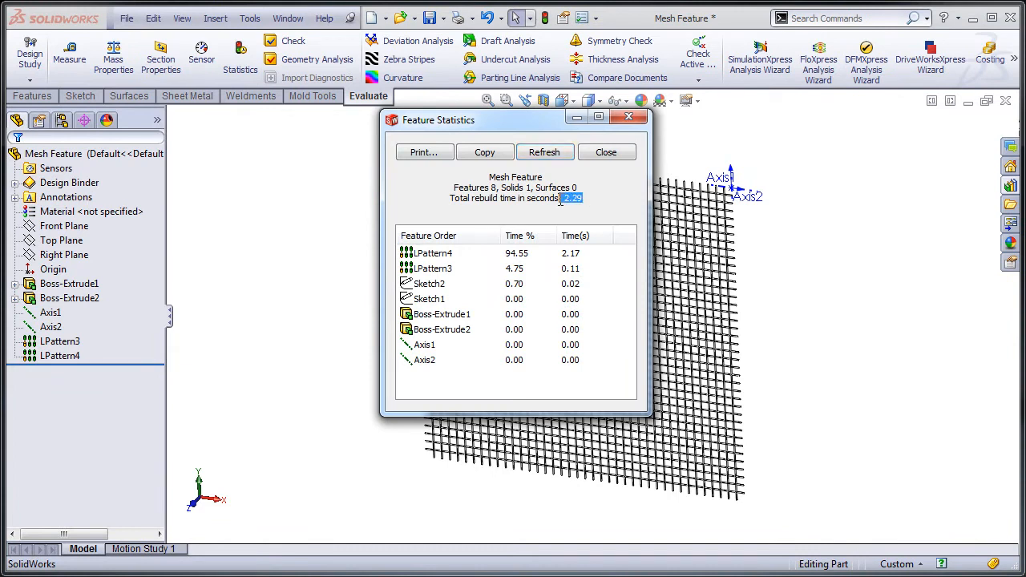
click(595, 200)
click(614, 152)
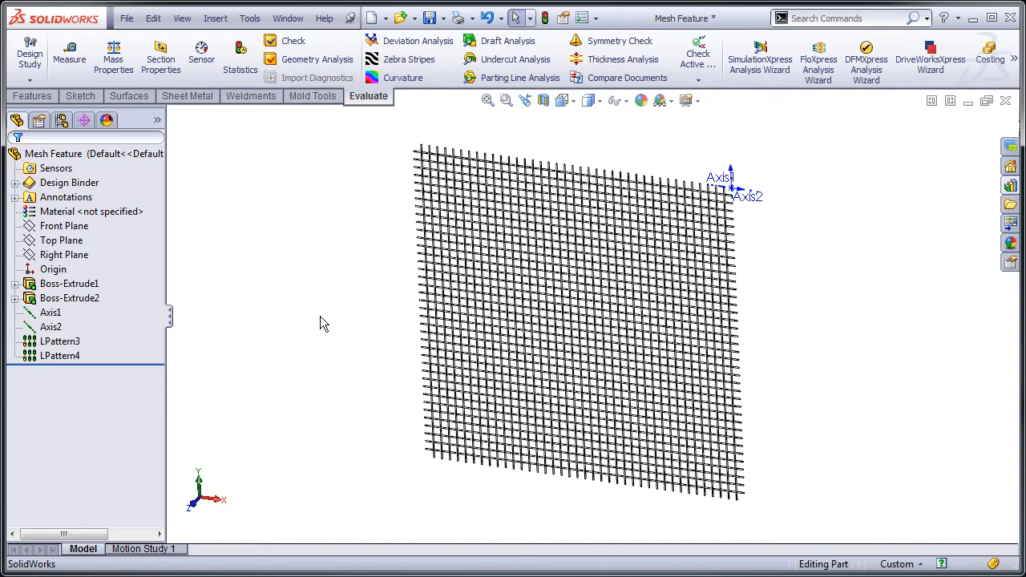
Switch to the Mesh Sketch part and compare the rebuild times of Boss-Extrude2 and Boss-Extrude1 in the feature statistics
key(ctrl+Tab)
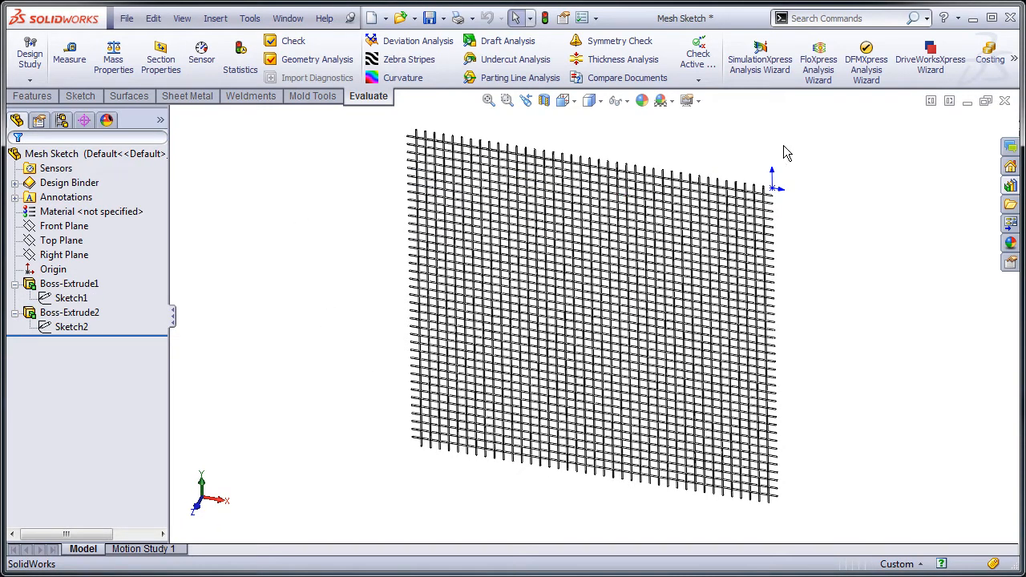
scroll(783, 211, down, 2)
scroll(765, 225, down, 2)
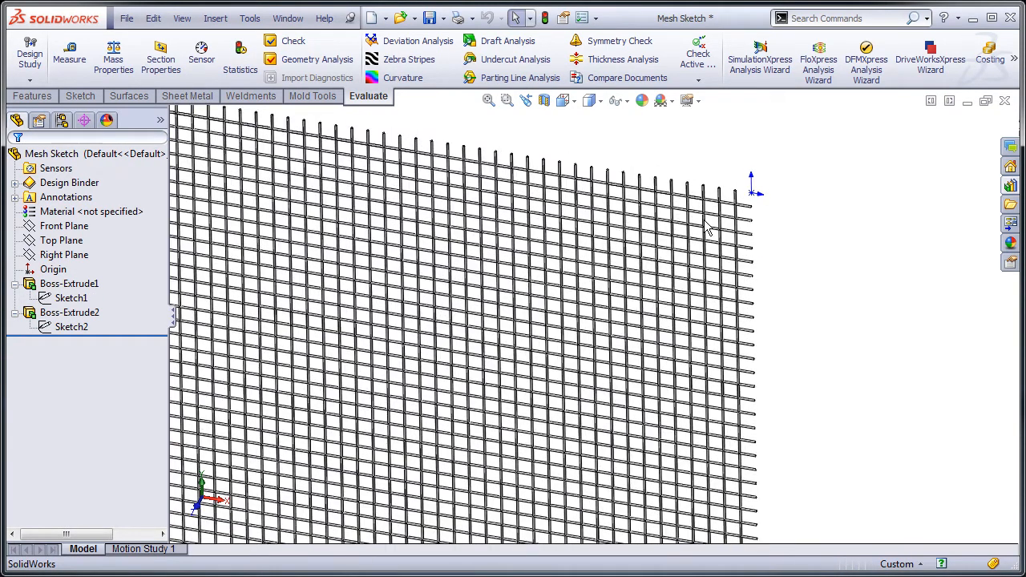
scroll(688, 156, down, 1)
scroll(688, 158, up, 1)
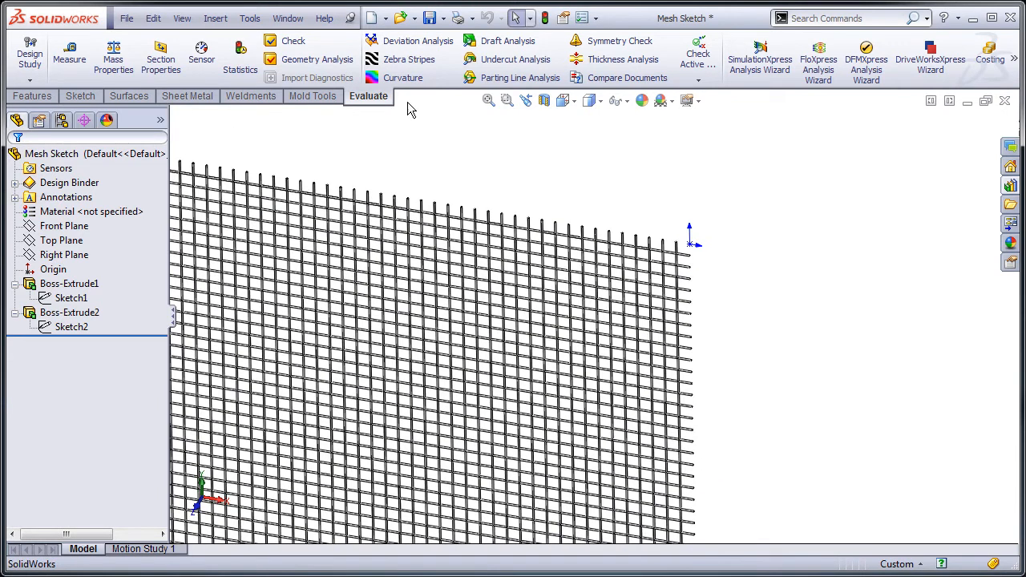
click(241, 63)
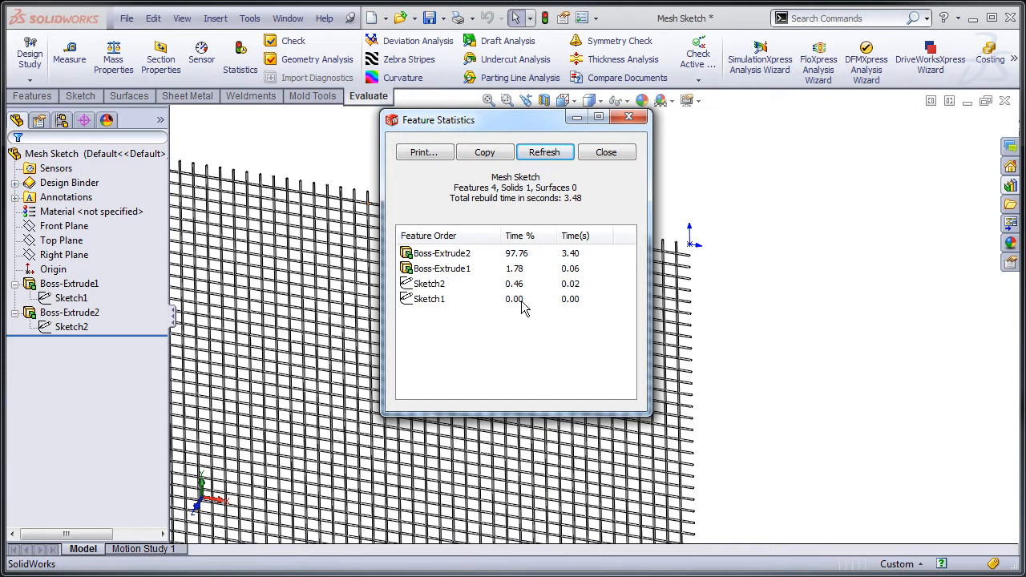
click(458, 255)
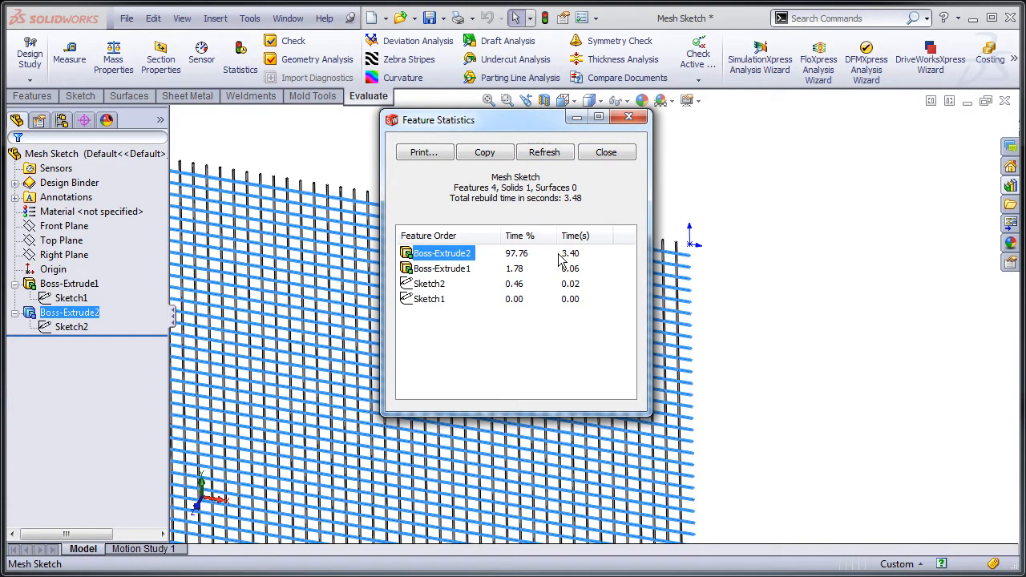
click(465, 273)
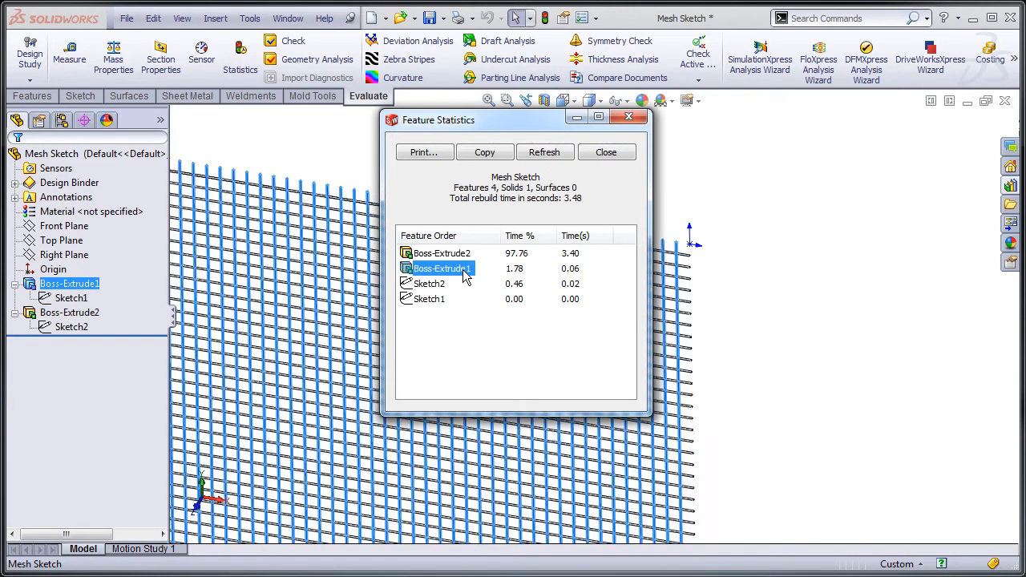
click(607, 153)
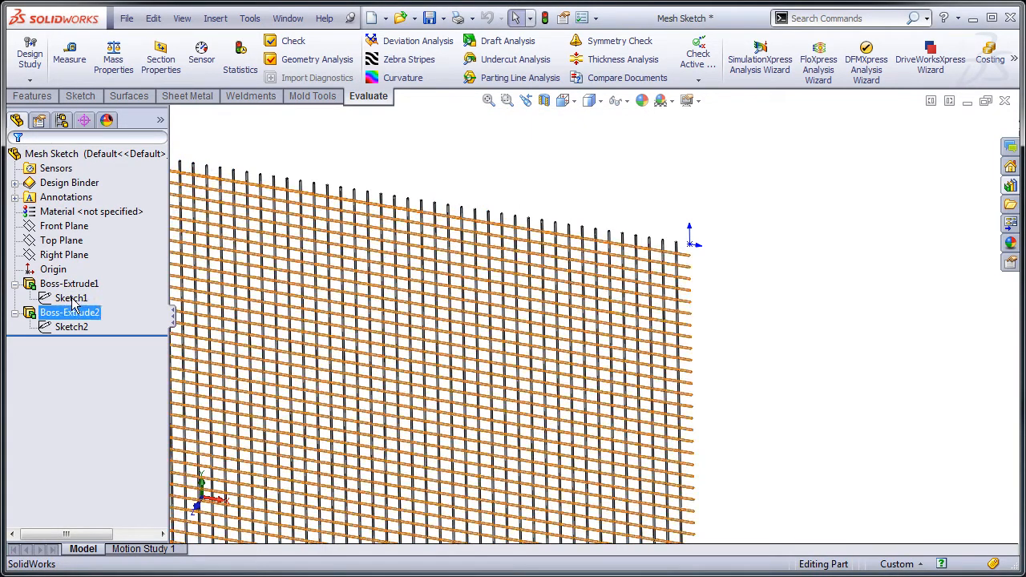
Examine the circles of Sketch1 and the faces and edges where the horizontal and vertical wires intersect
click(69, 299)
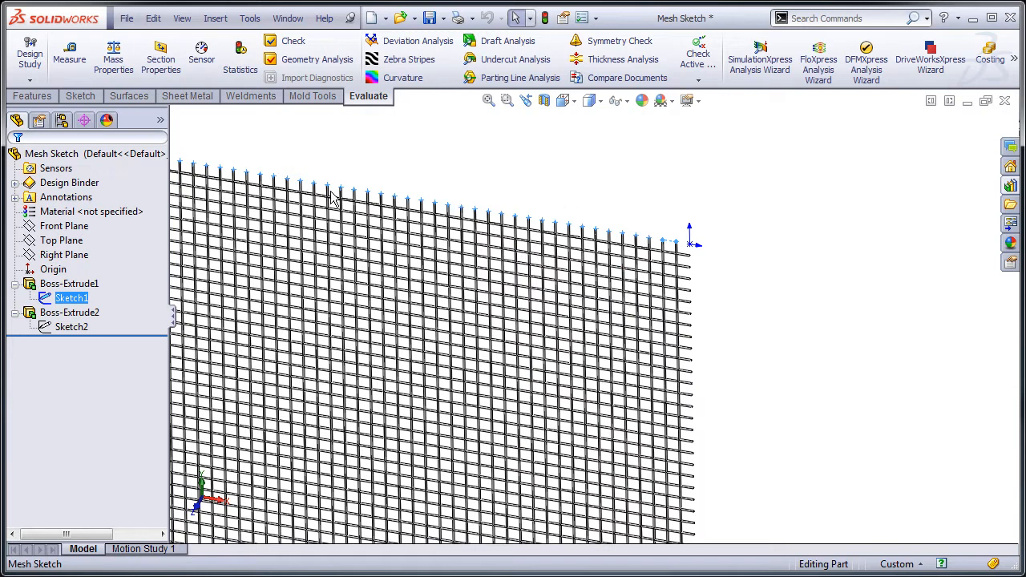
click(656, 206)
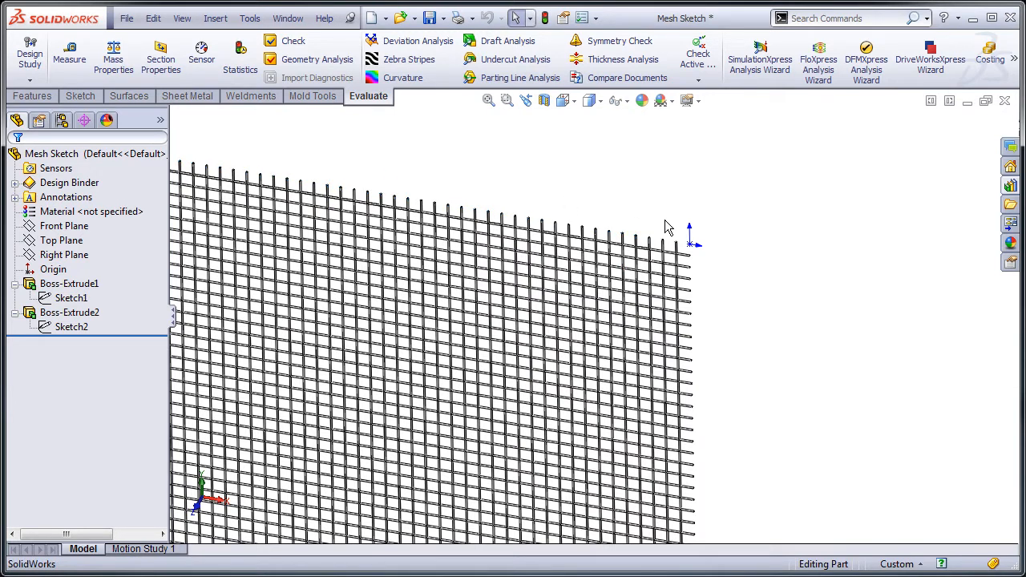
scroll(690, 273, down, 6)
scroll(596, 256, down, 2)
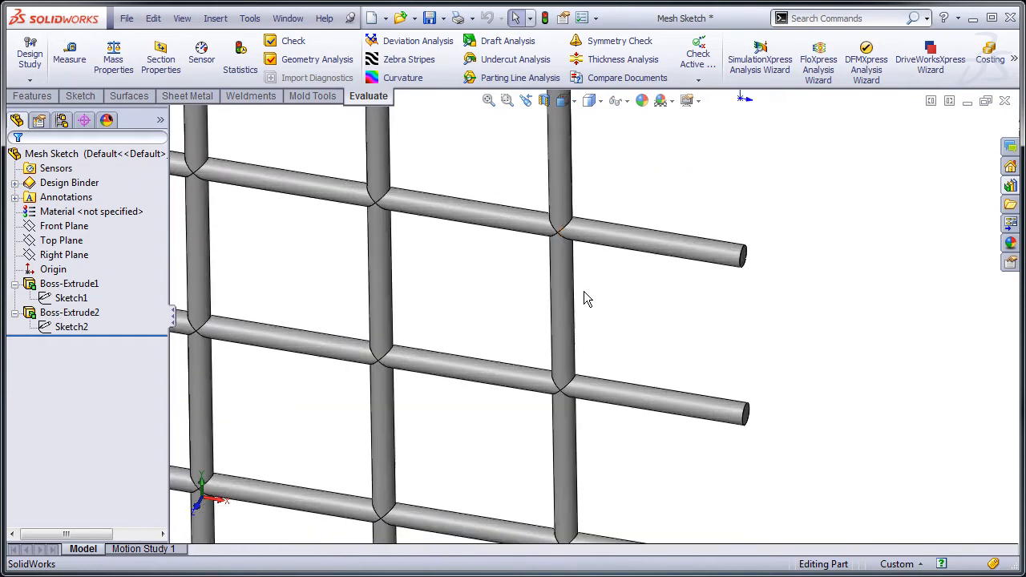
click(633, 245)
click(550, 240)
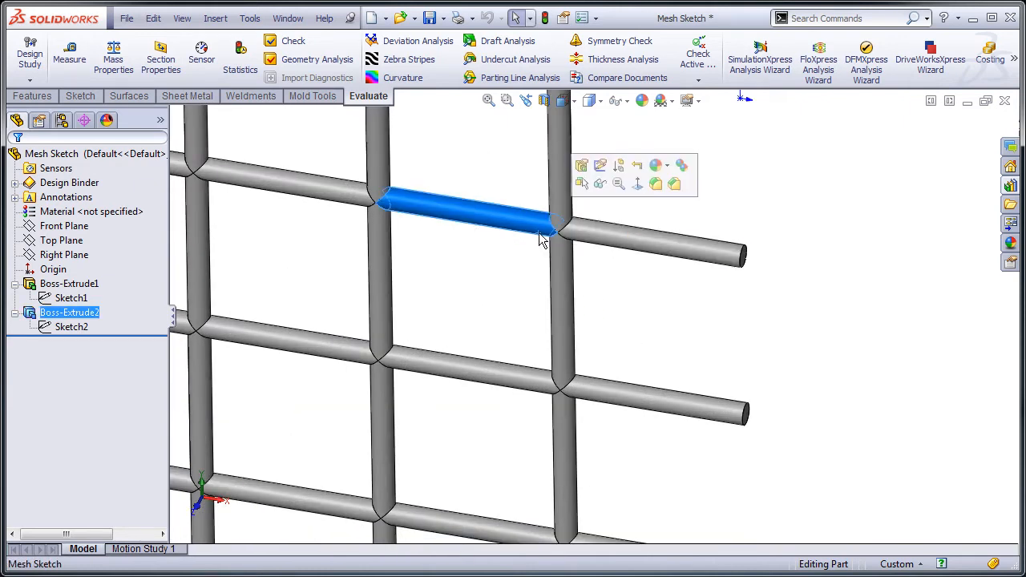
click(383, 201)
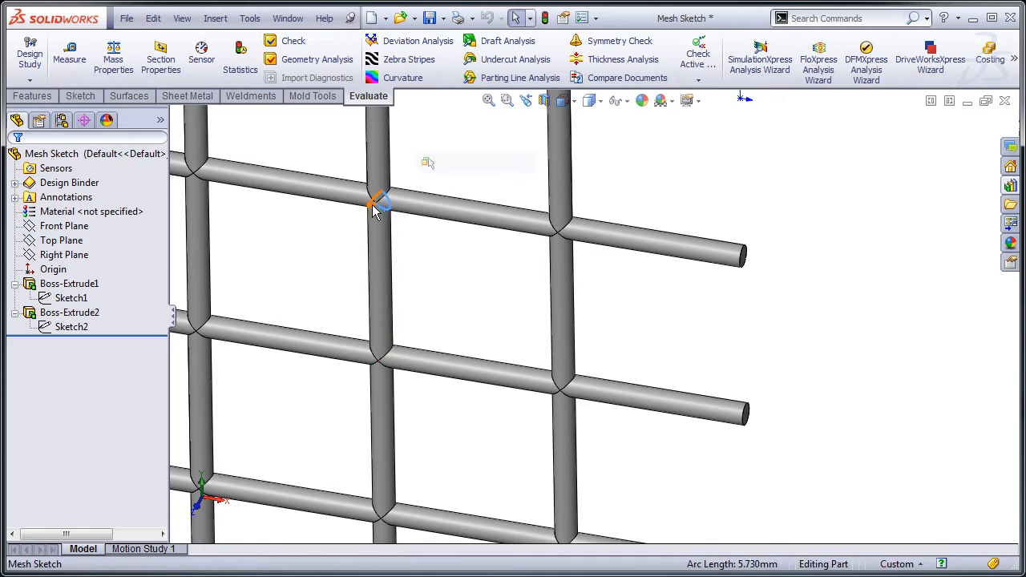
click(346, 170)
scroll(346, 170, down, 2)
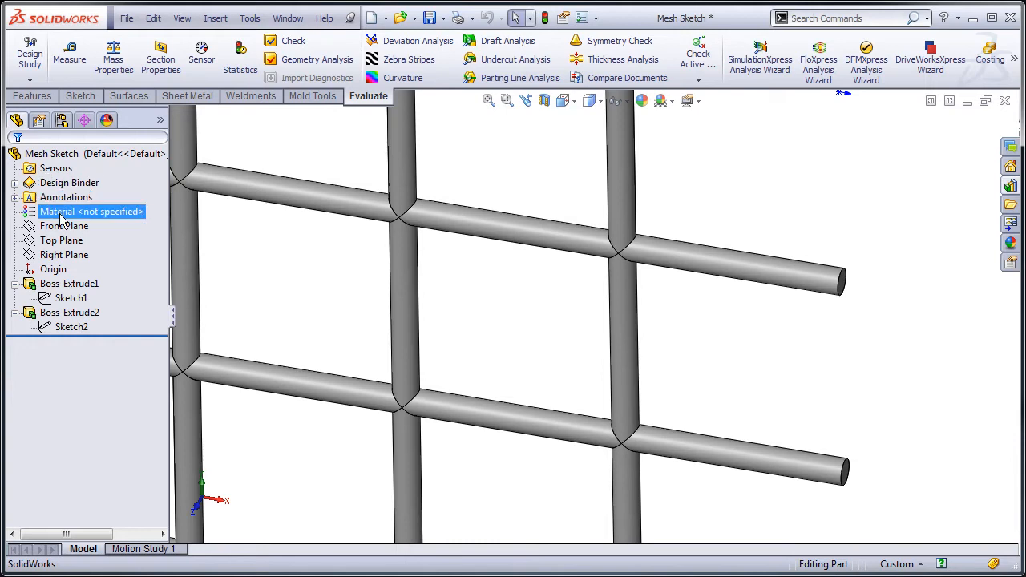
Edit Boss-Extrude2 so that its horizontal wires do not merge with the vertical wires
click(56, 316)
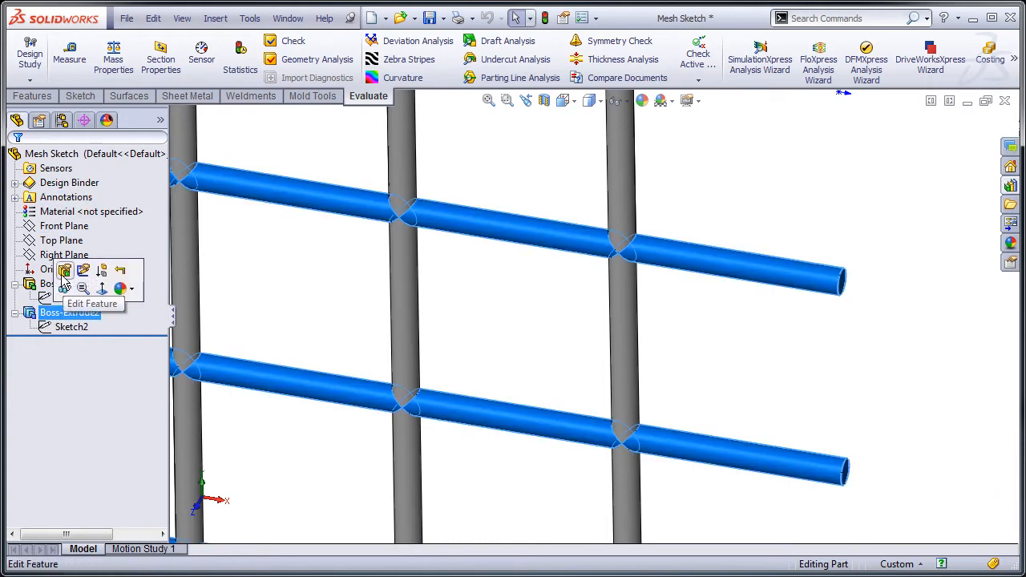
click(65, 273)
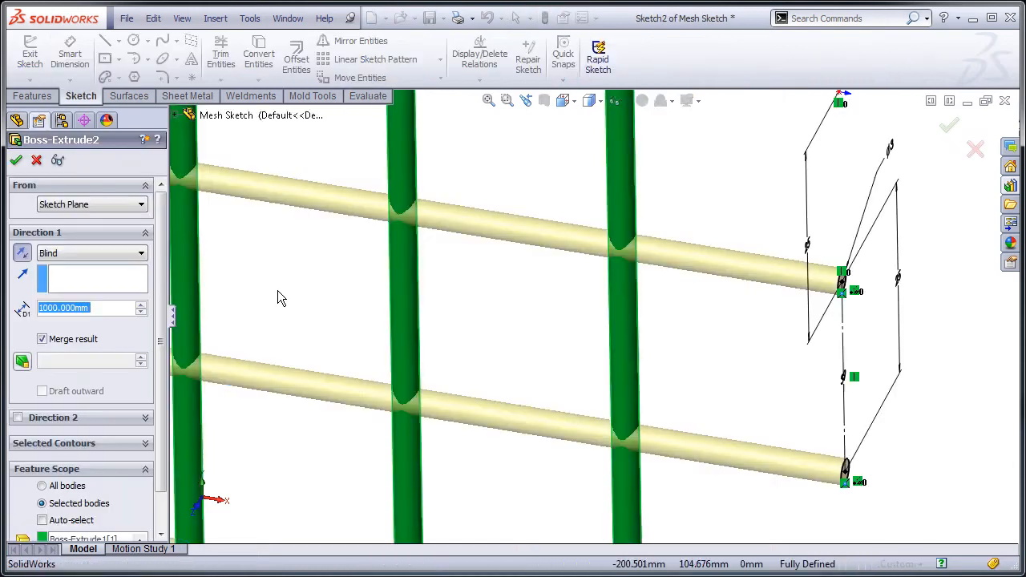
click(42, 339)
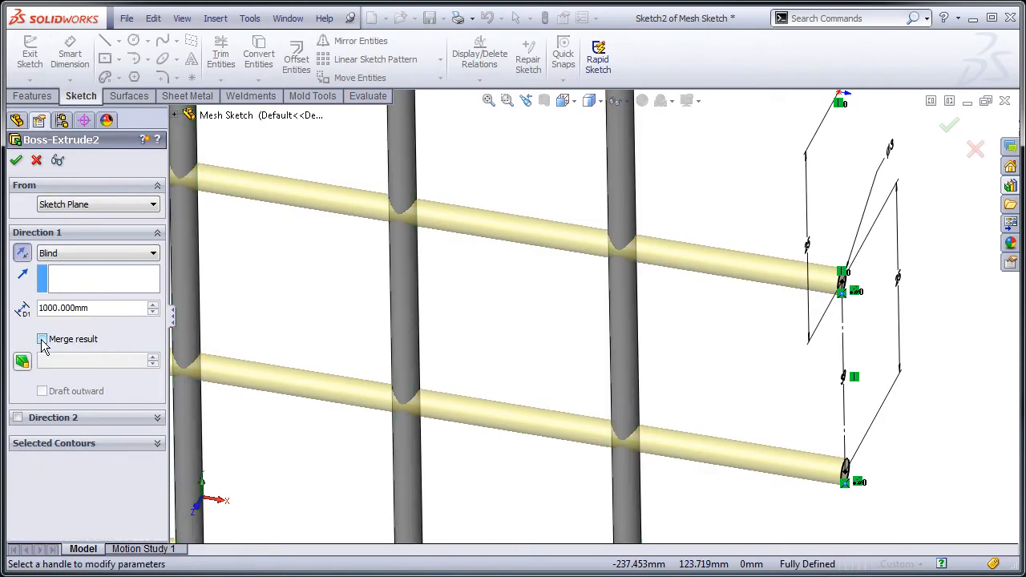
click(16, 160)
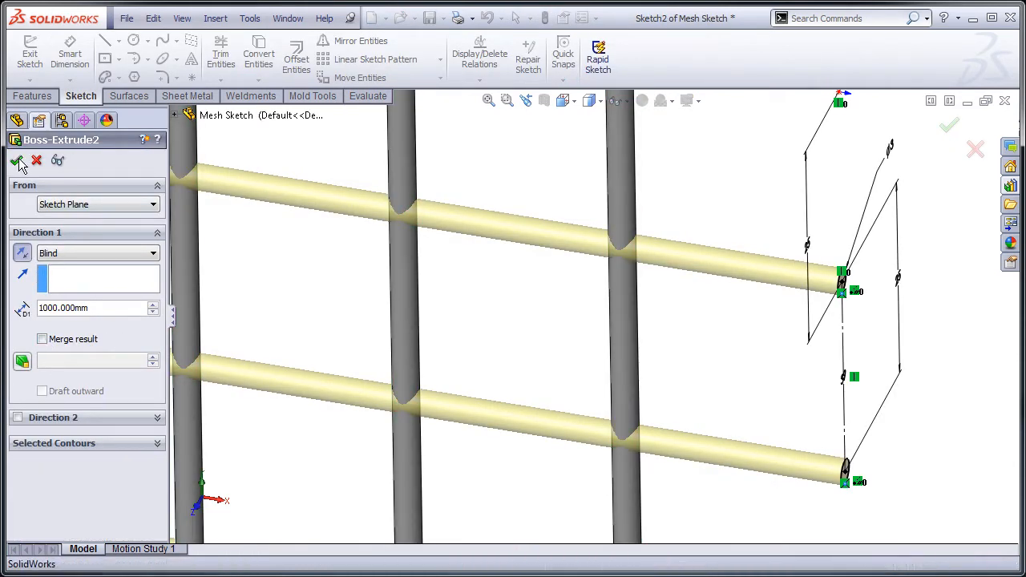
click(703, 200)
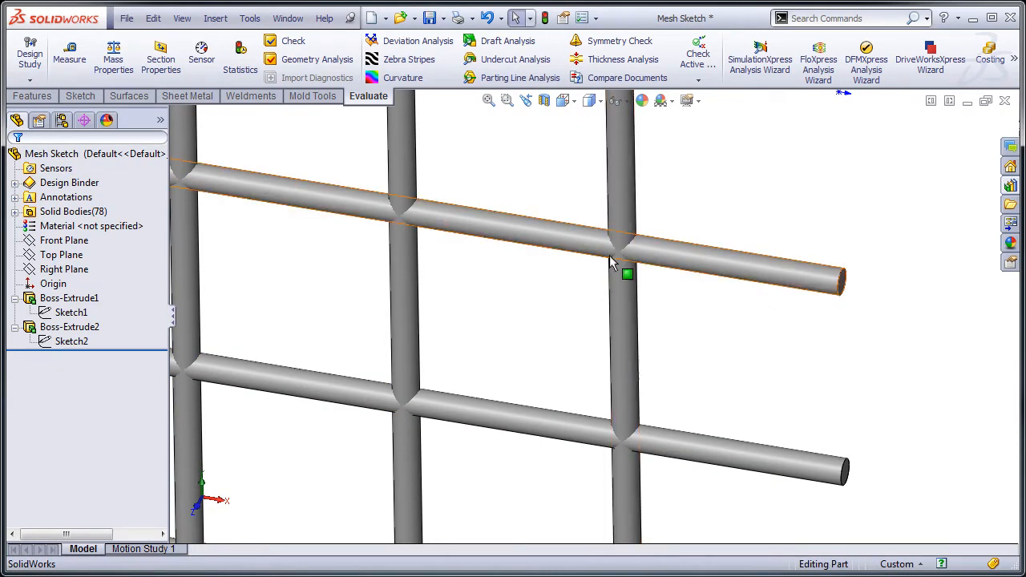
Check the total rebuild time of the whole unmerged Mesh Sketch part in the feature statistics
scroll(676, 201, up, 3)
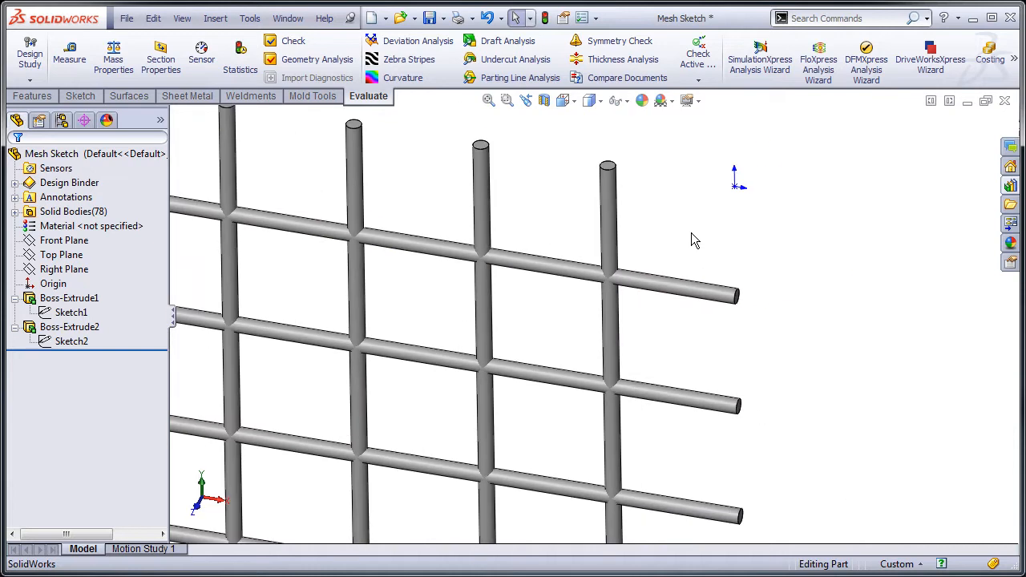
scroll(694, 248, up, 2)
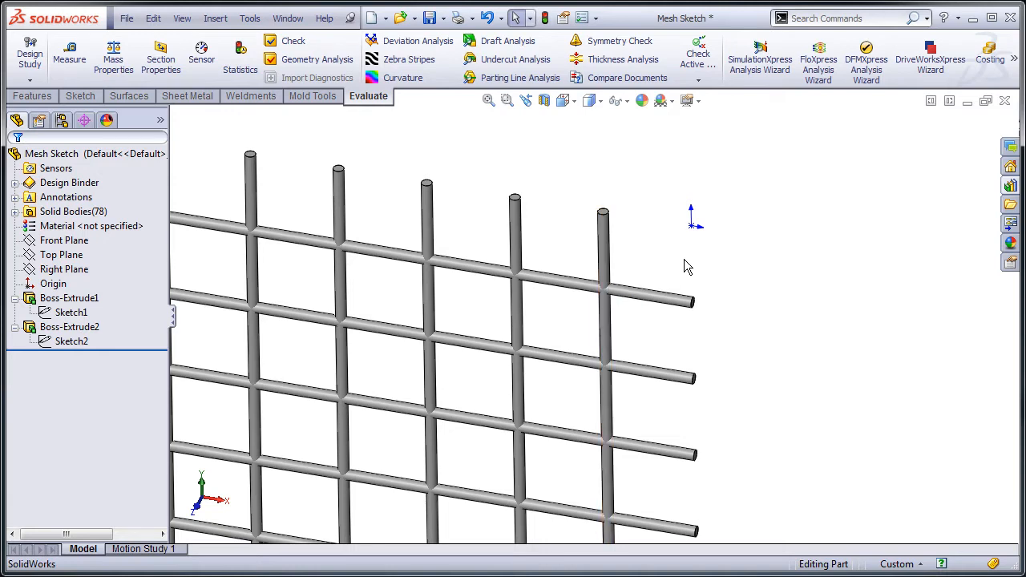
scroll(686, 266, up, 6)
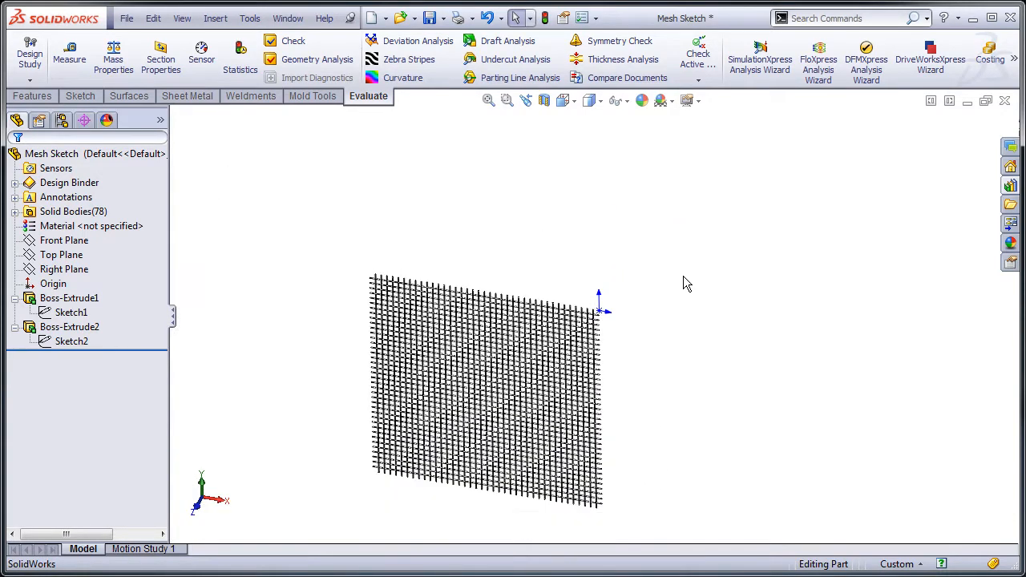
key(f)
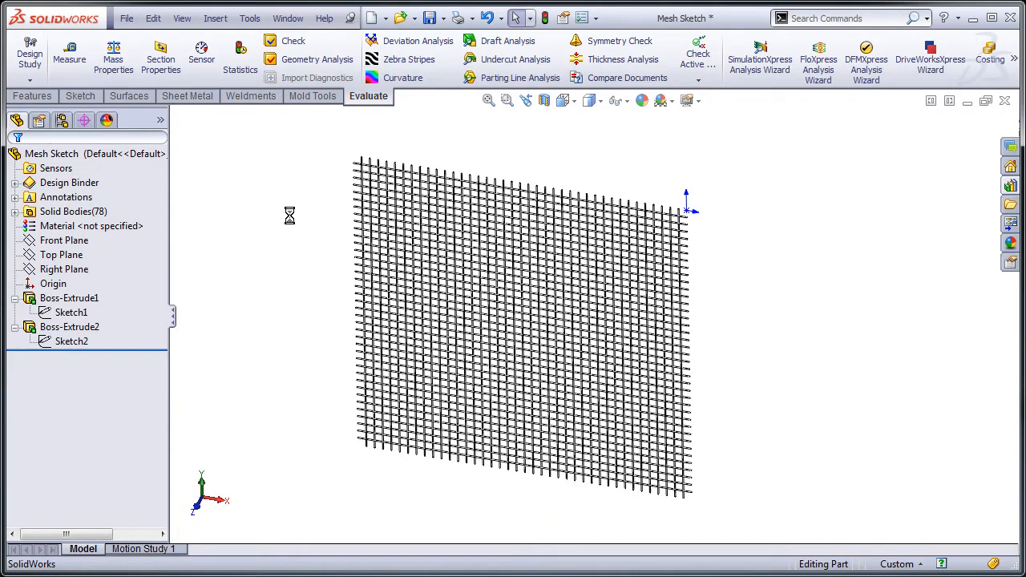
click(244, 63)
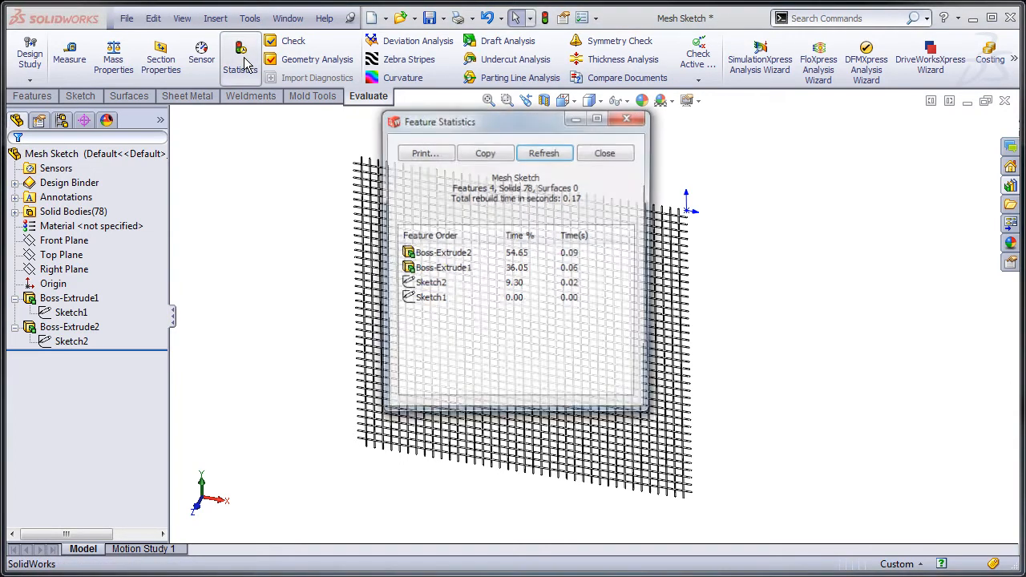
drag(560, 198, 586, 198)
click(588, 202)
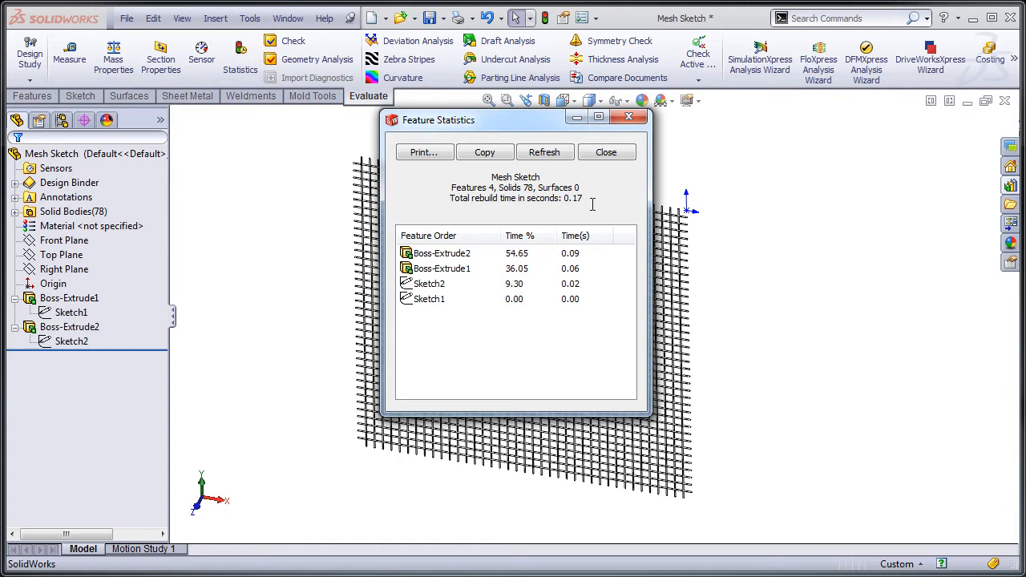
click(607, 155)
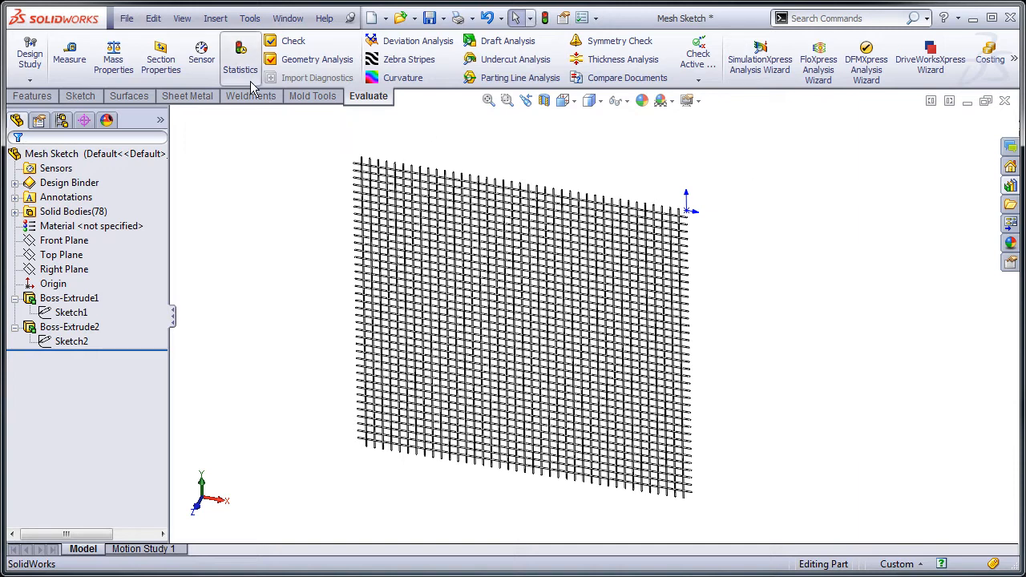
click(240, 58)
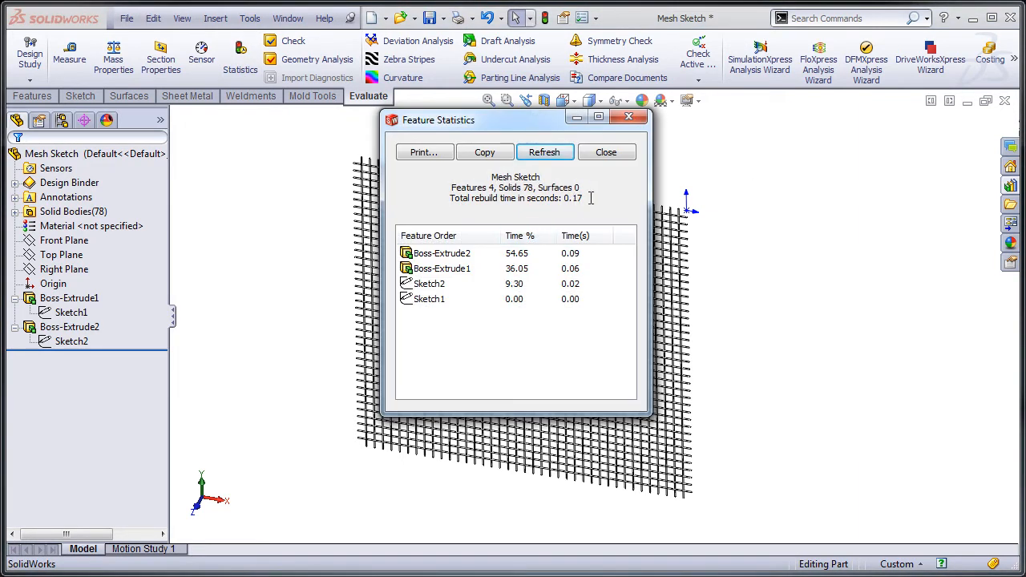
click(607, 154)
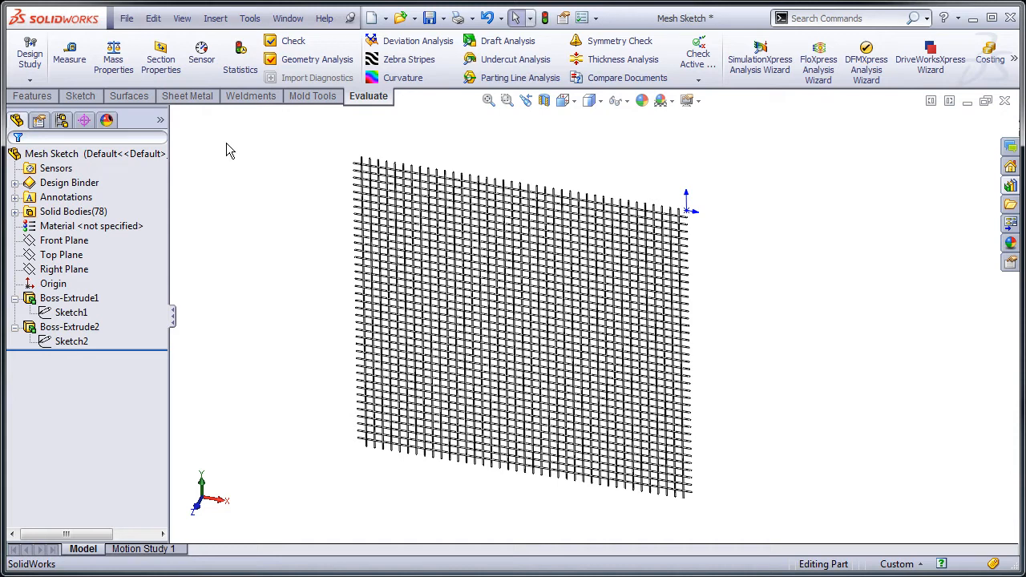
Create a new part and open a sketch on the Front Plane
click(36, 95)
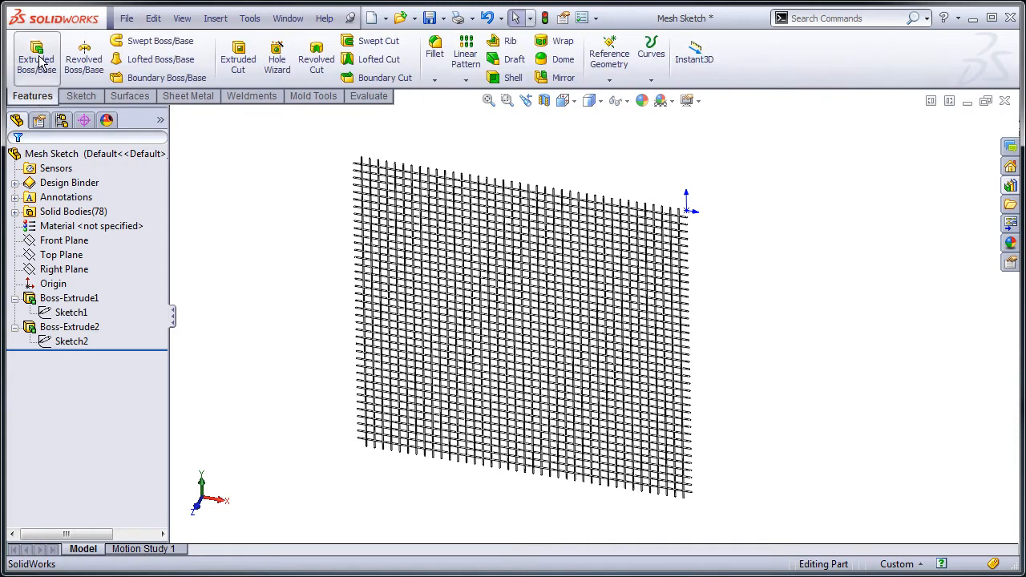
click(127, 18)
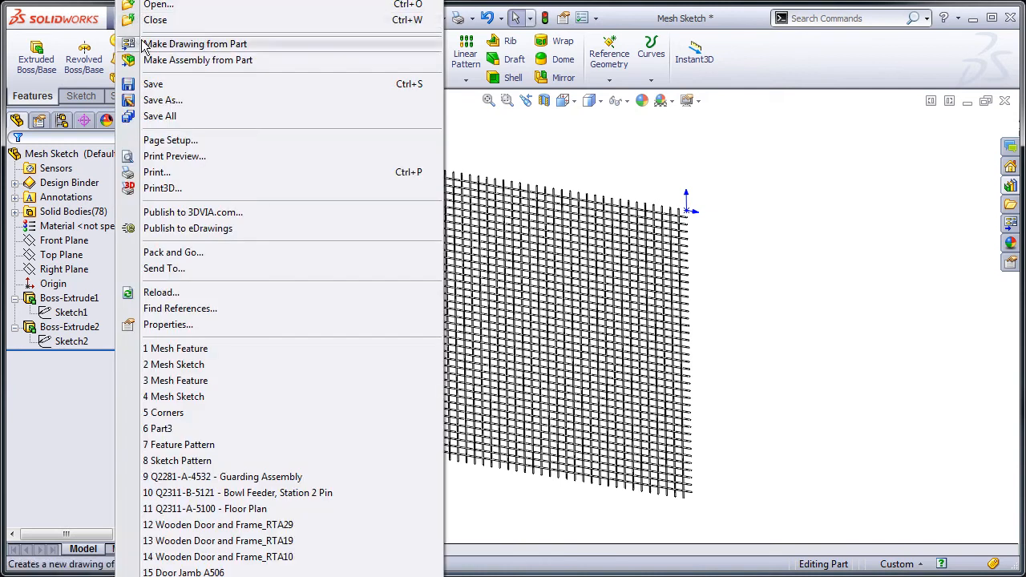
click(158, 1)
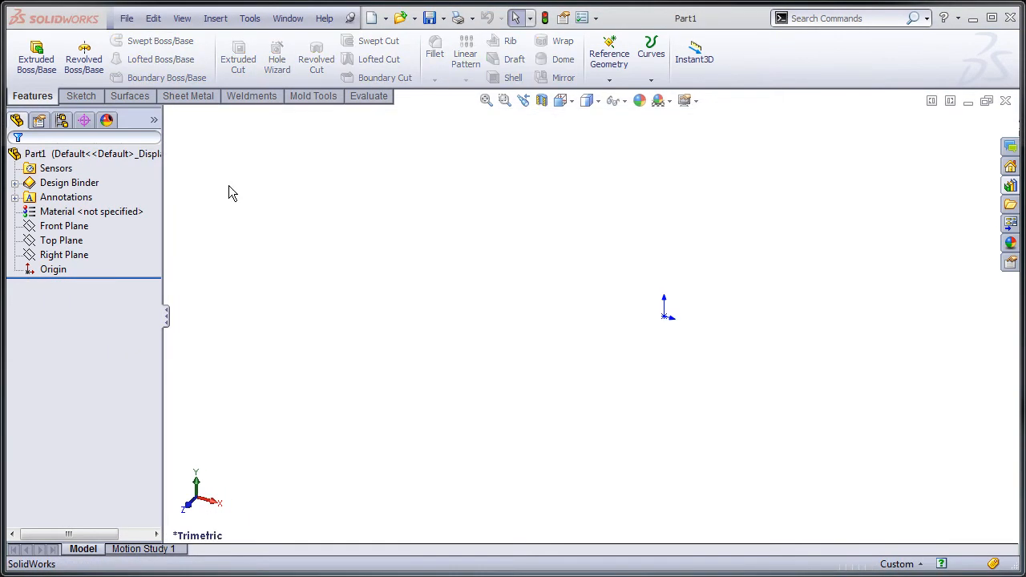
click(69, 226)
click(79, 204)
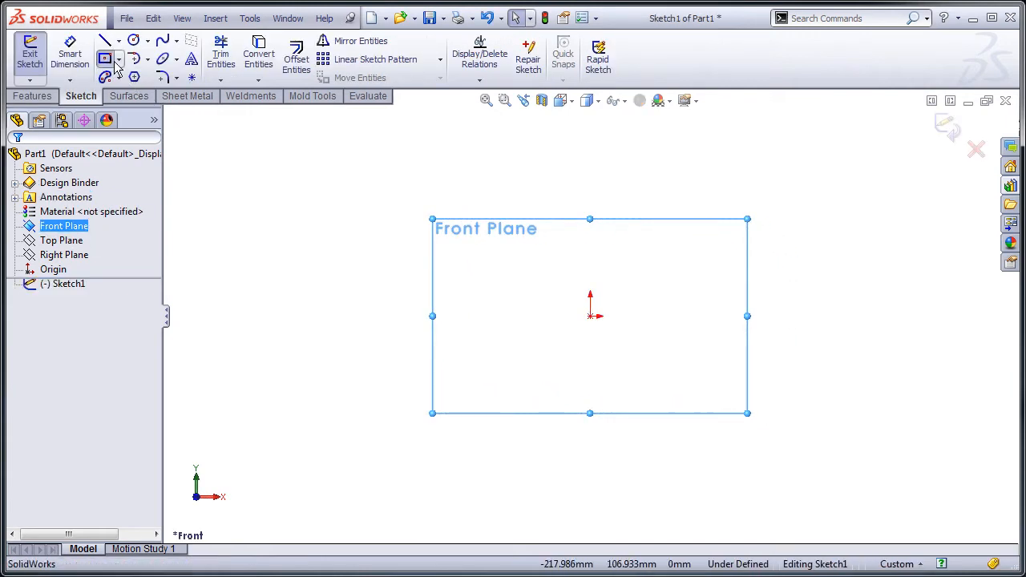
Sketch a center rectangle about 154 mm wide and 143 mm high, centred on the origin
click(110, 63)
click(590, 316)
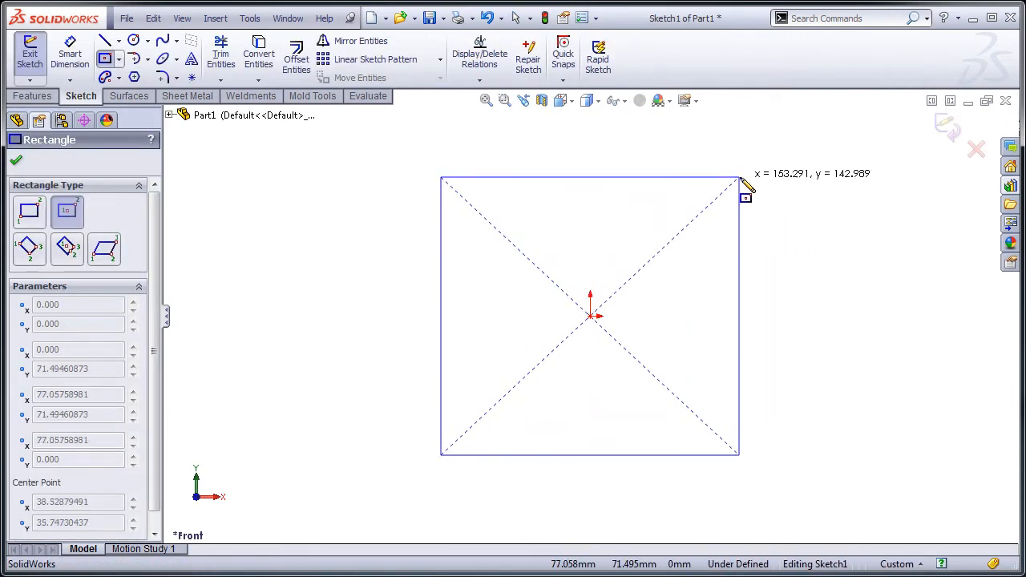
click(739, 178)
key(Escape)
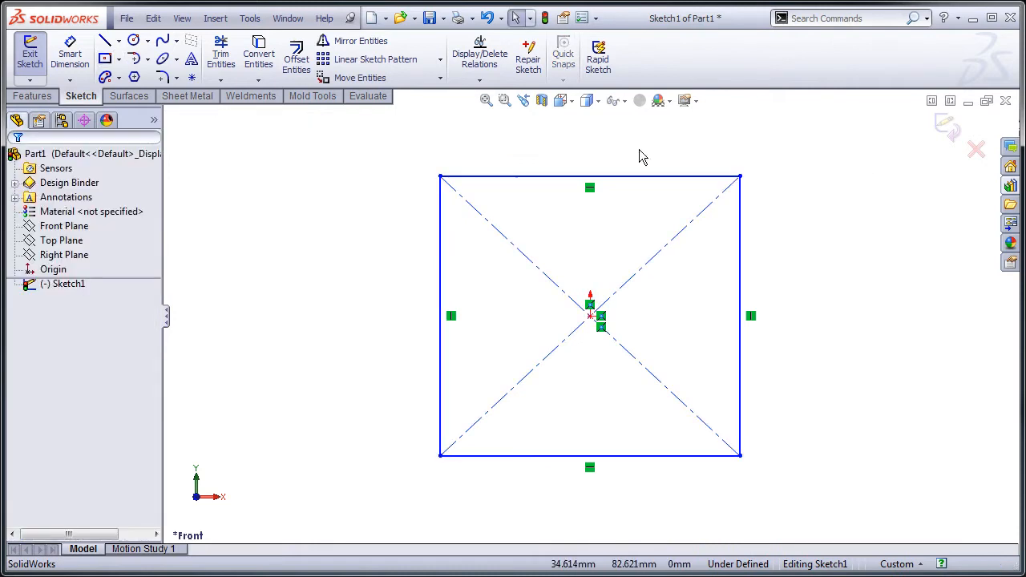
Add an equal relation between the rectangle's vertical right edge and its horizontal top edge
click(740, 251)
ctrl+click(687, 175)
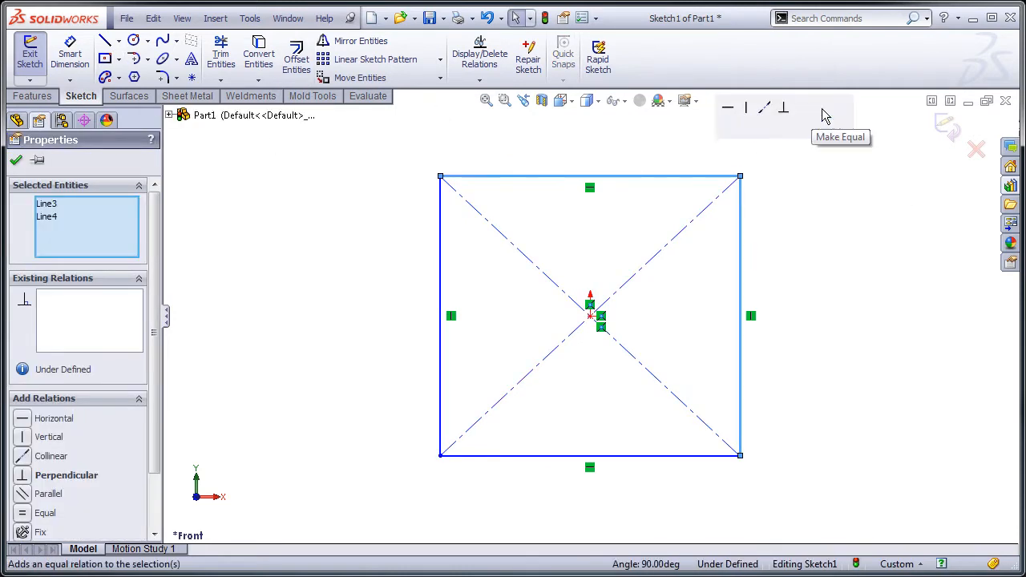
click(826, 116)
click(390, 223)
Dimension the square's top edge to 1 m and close the sketch
click(70, 58)
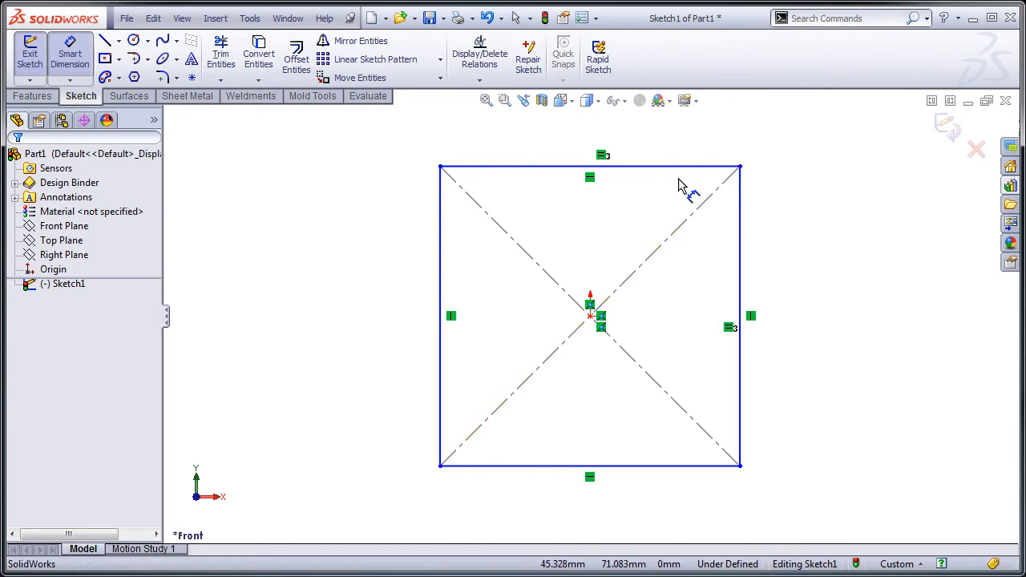
click(678, 165)
click(663, 148)
text(1m)
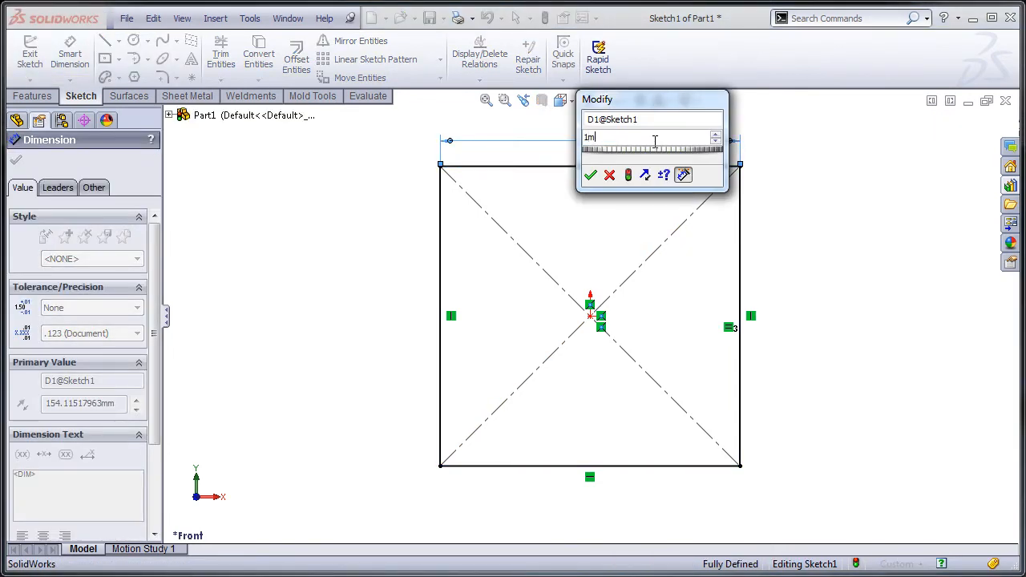
key(Return)
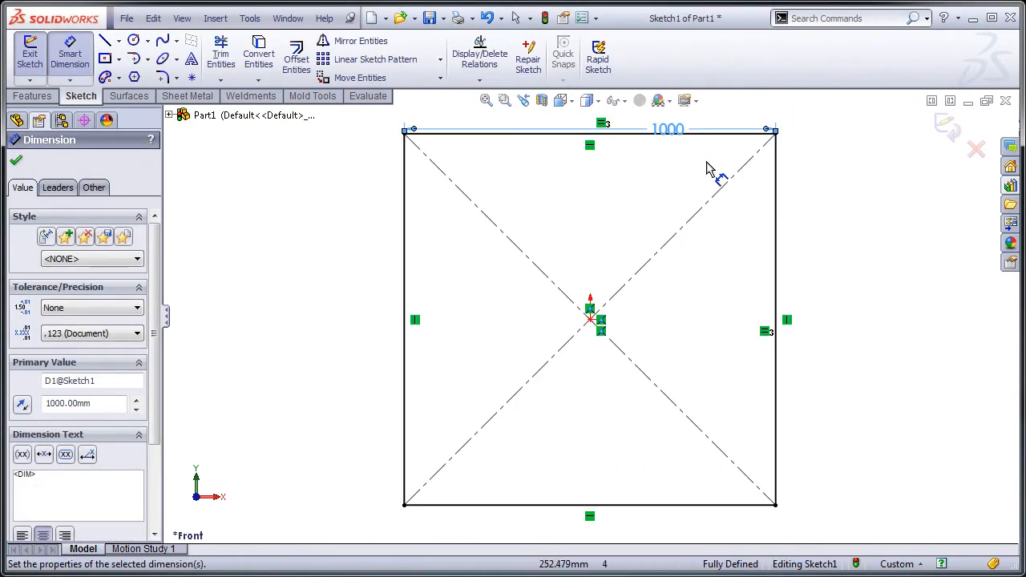
click(947, 130)
click(946, 130)
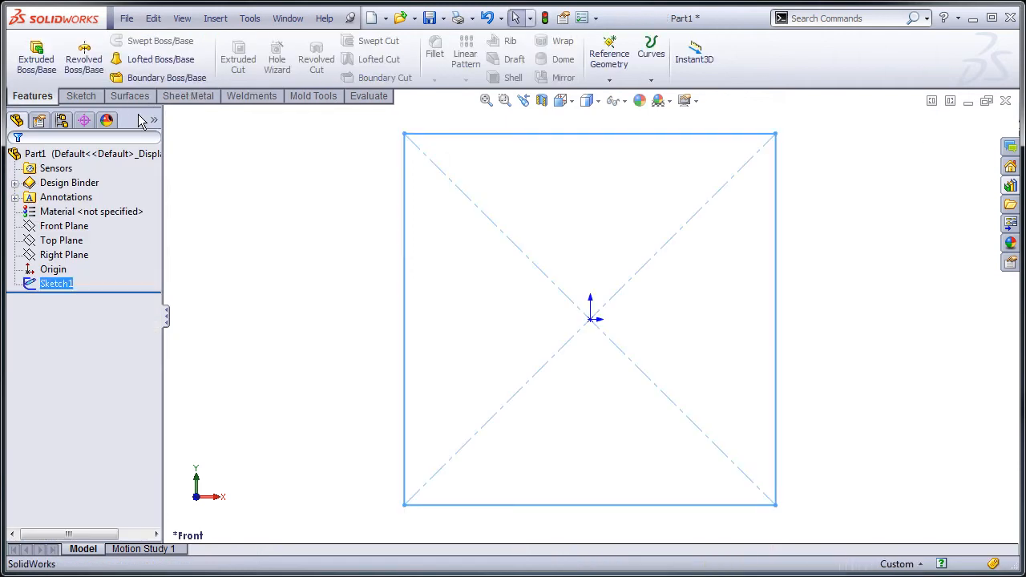
Extrude the square sketch as a blind boss 3 mm deep
click(41, 65)
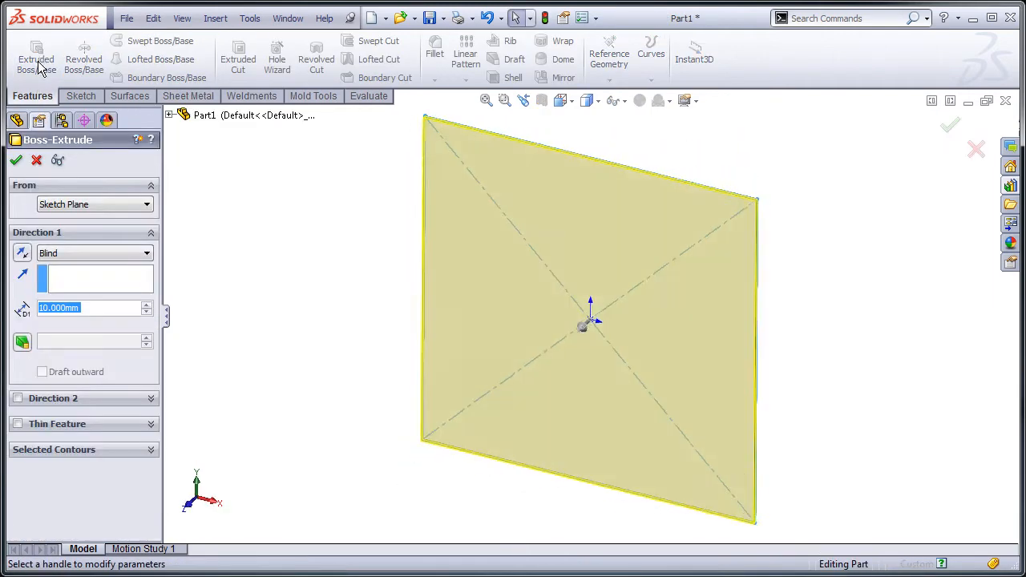
text(3)
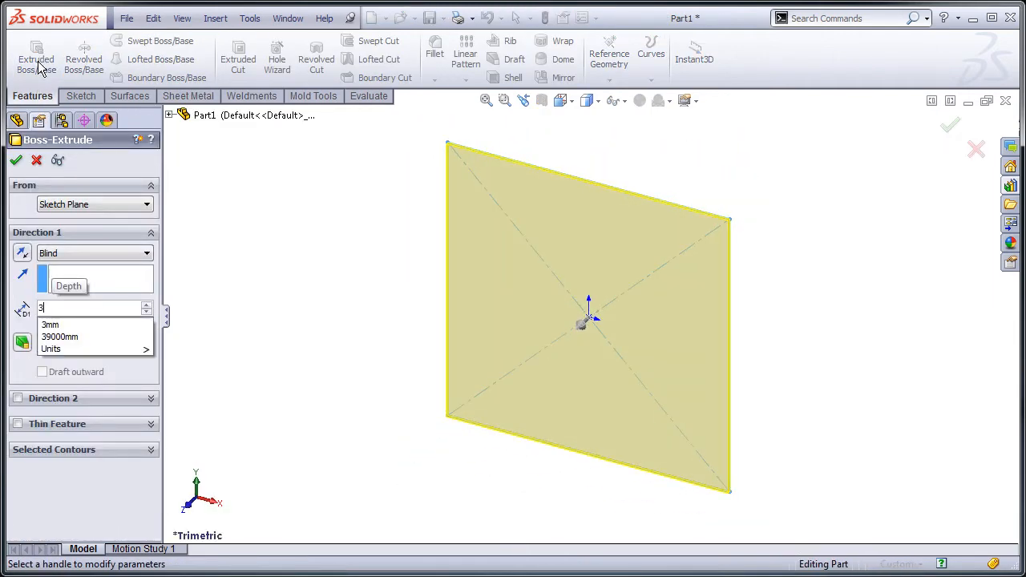
key(Return)
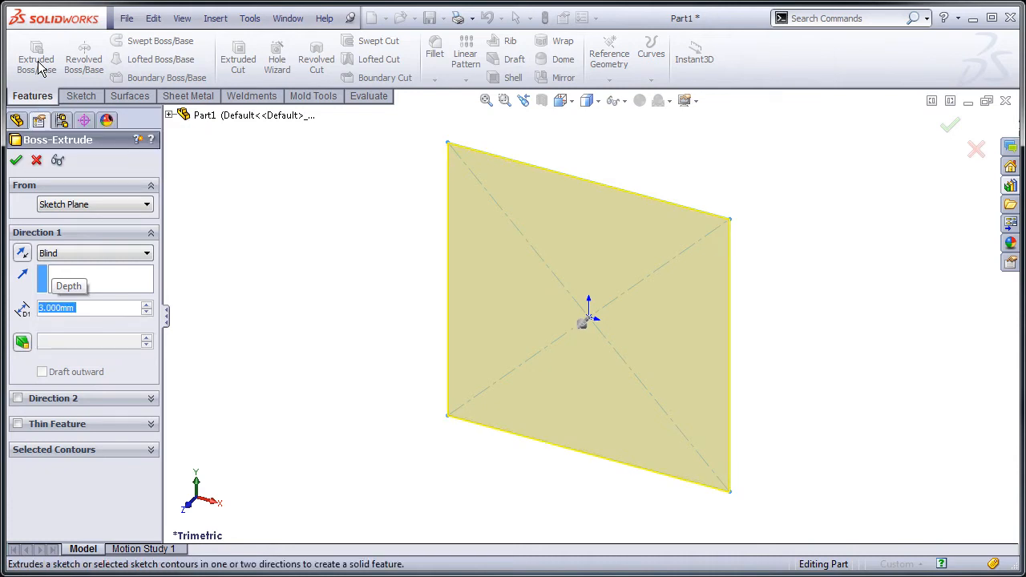
click(16, 160)
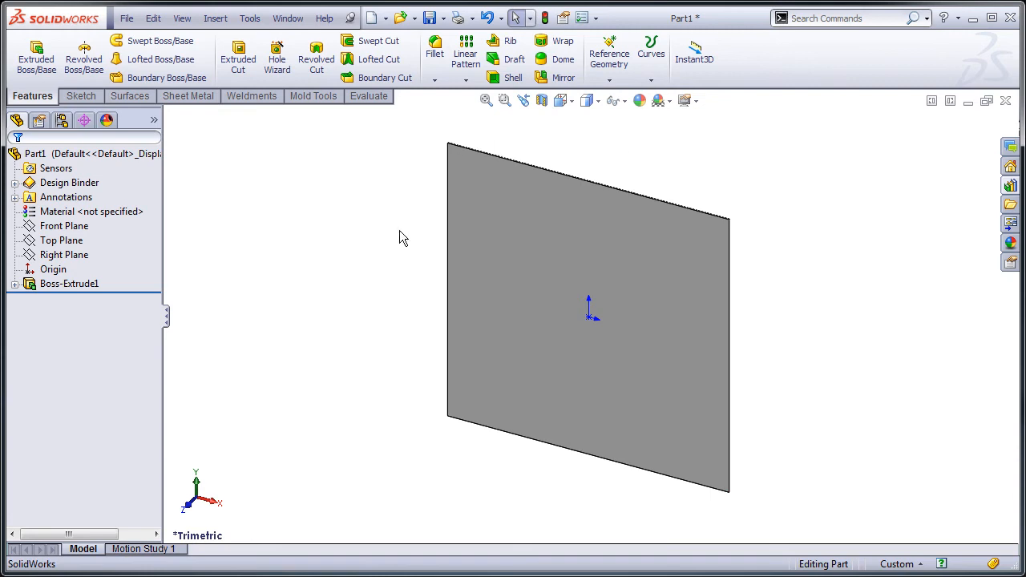
Check the total rebuild time of the plain square plate in the feature statistics
click(368, 96)
click(241, 58)
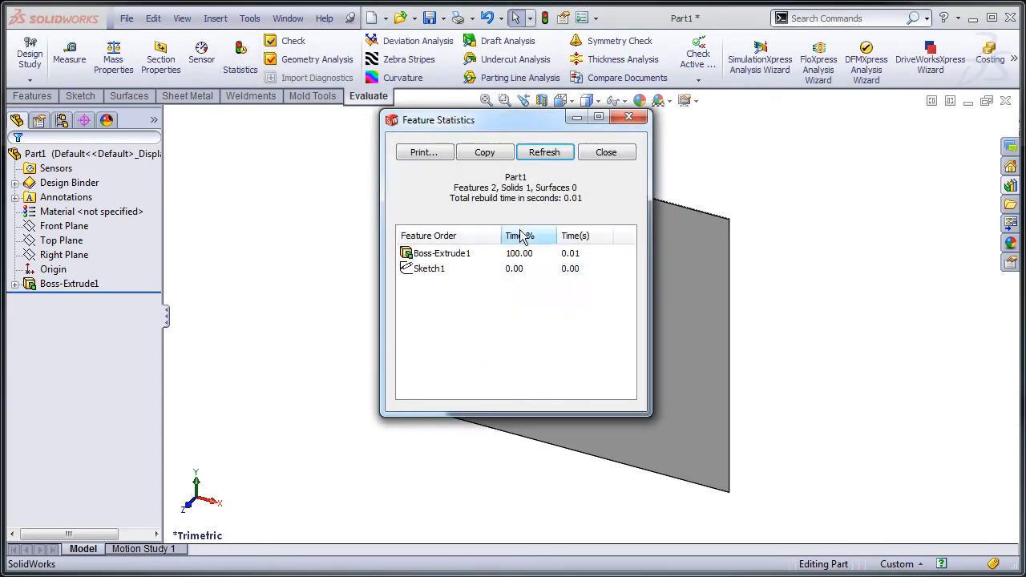
drag(564, 198, 583, 203)
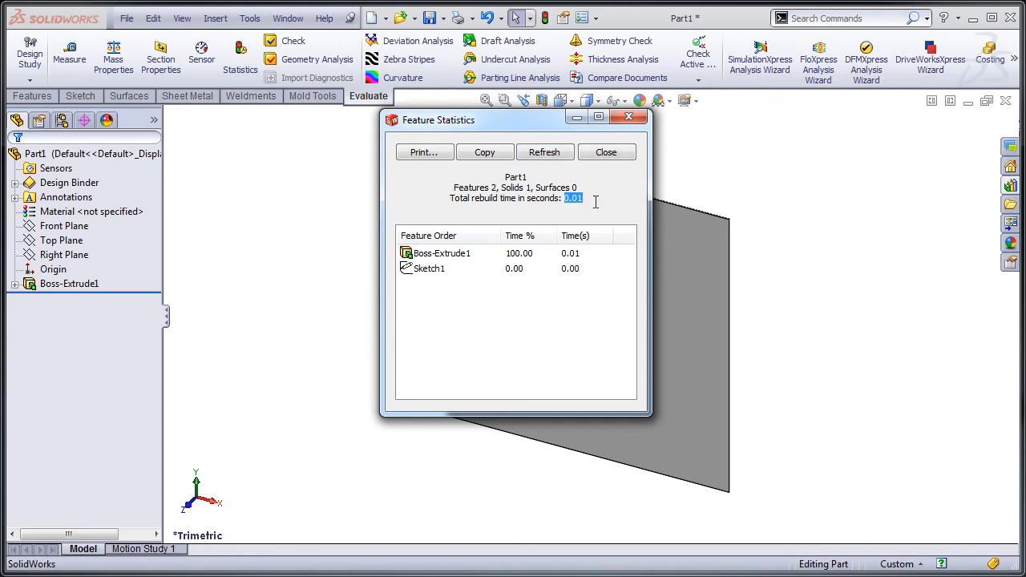
click(607, 153)
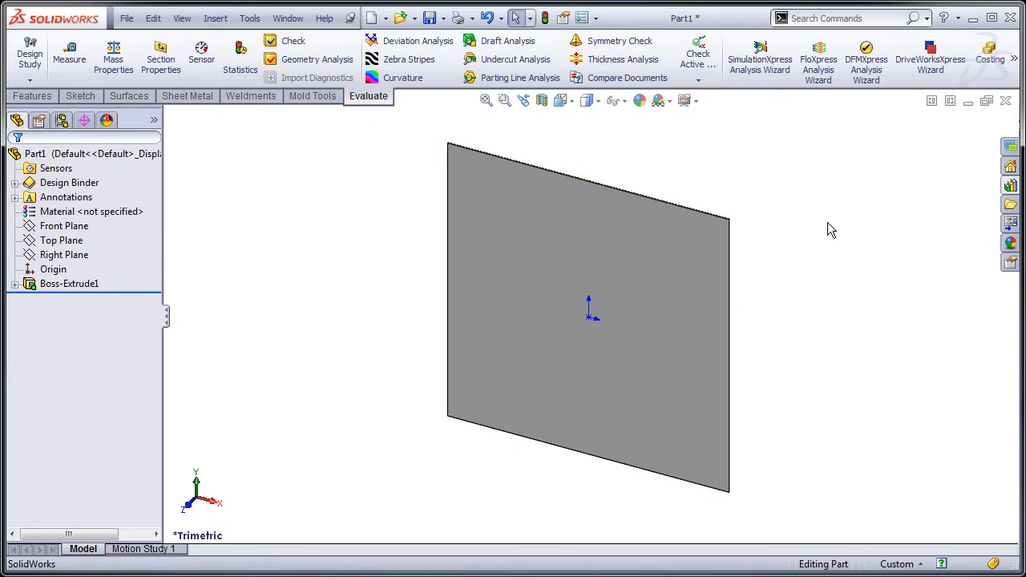
Turn on the shadow display and apply the chain link steel appearance from the steel metals to the plate's front face only
click(696, 101)
click(719, 120)
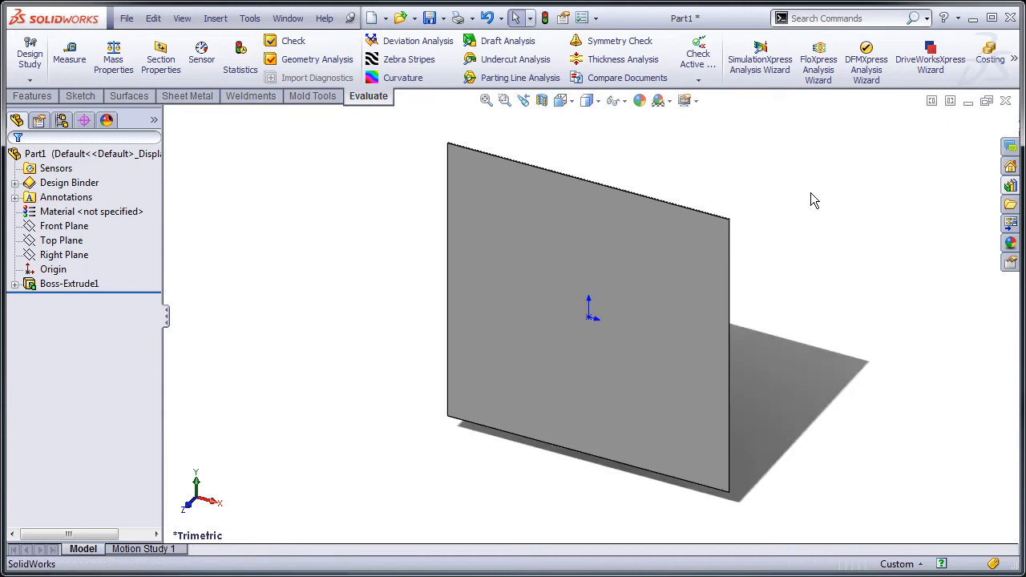
click(1010, 243)
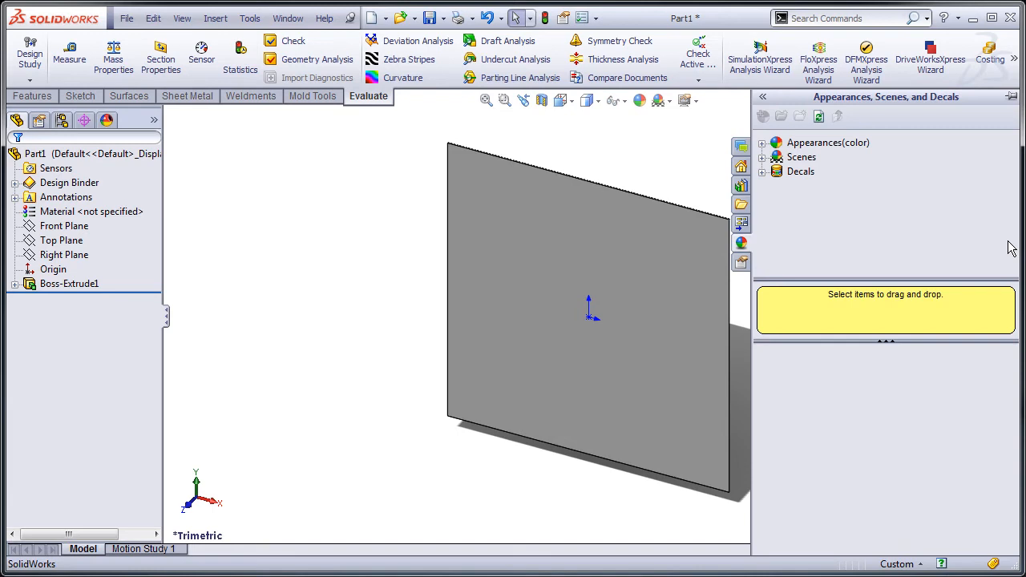
click(762, 146)
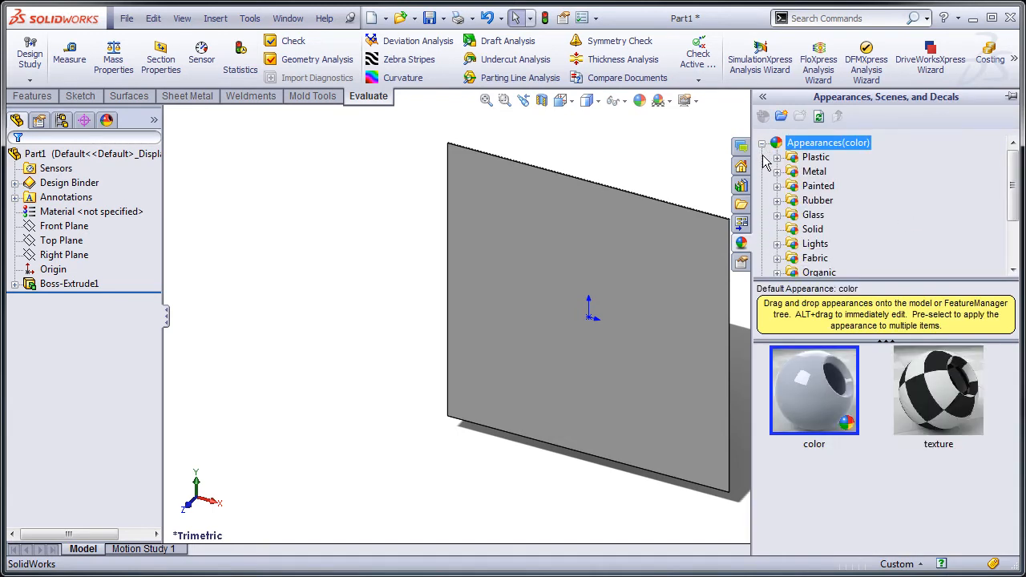
click(778, 172)
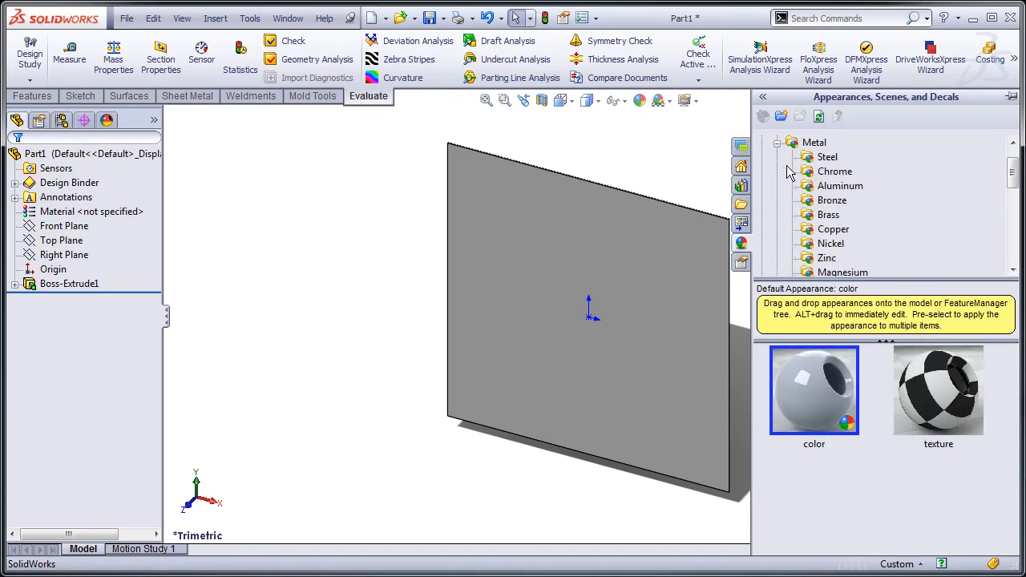
click(826, 157)
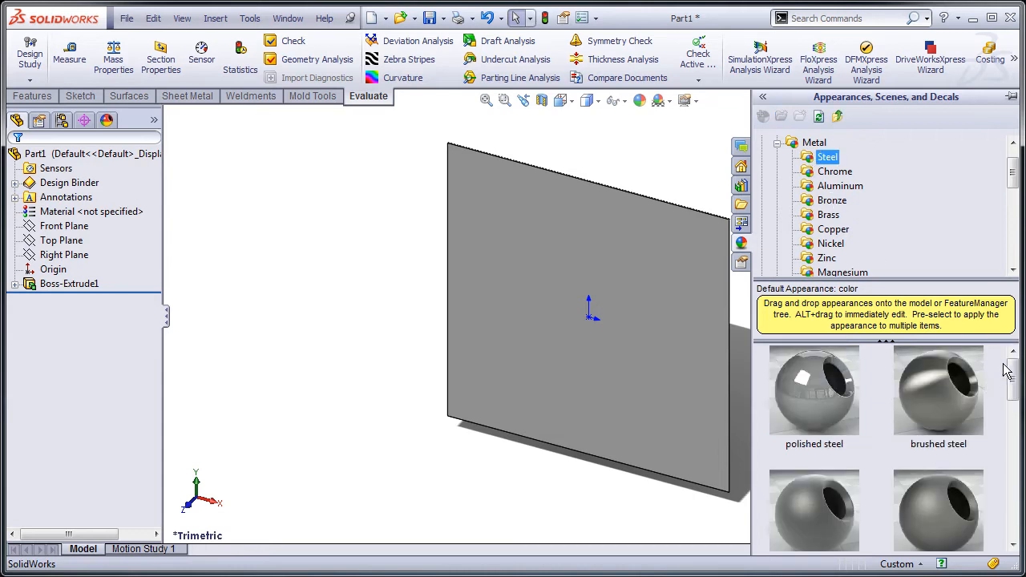
drag(1010, 373, 603, 276)
click(965, 455)
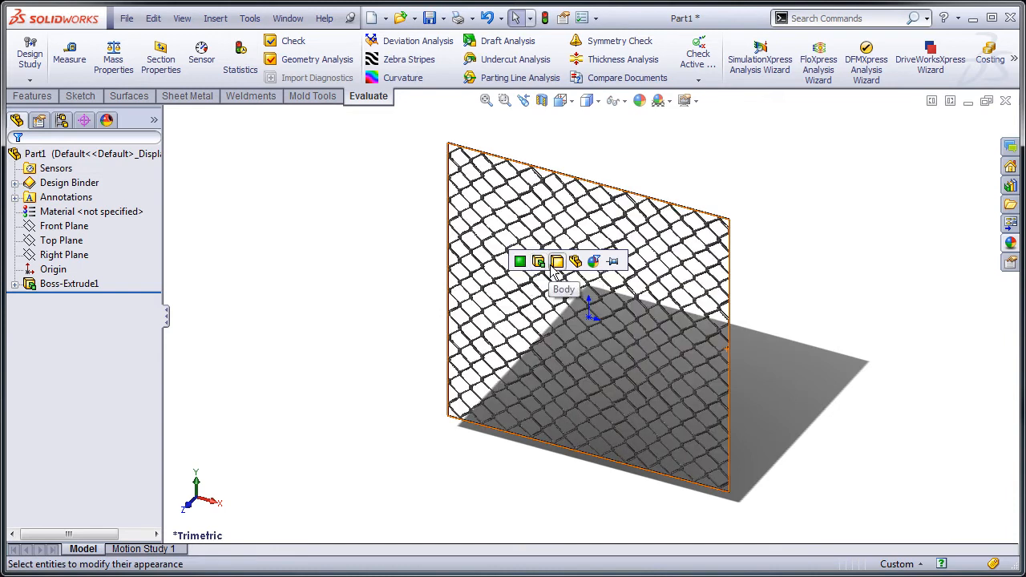
scroll(652, 299, down, 6)
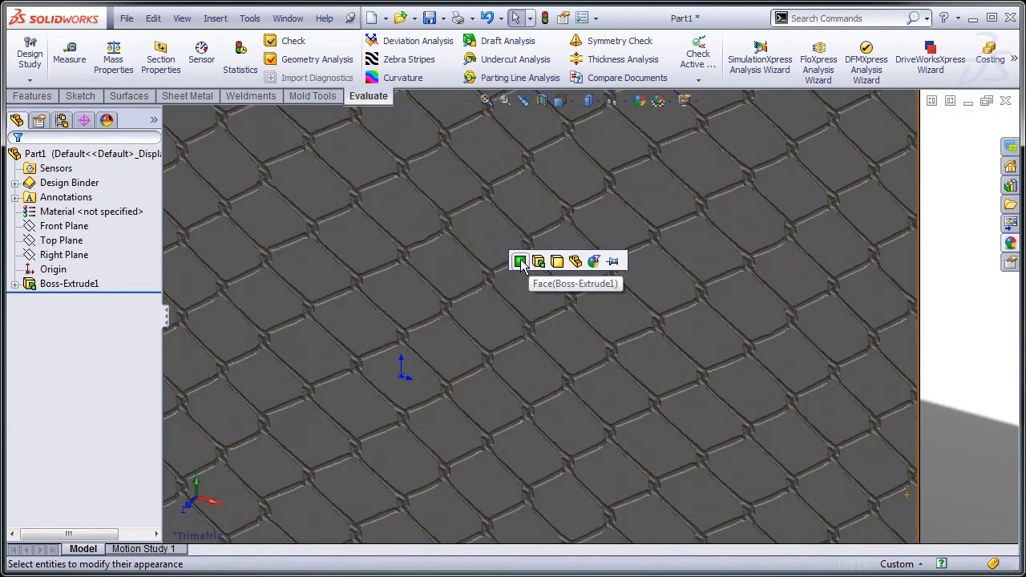
click(521, 263)
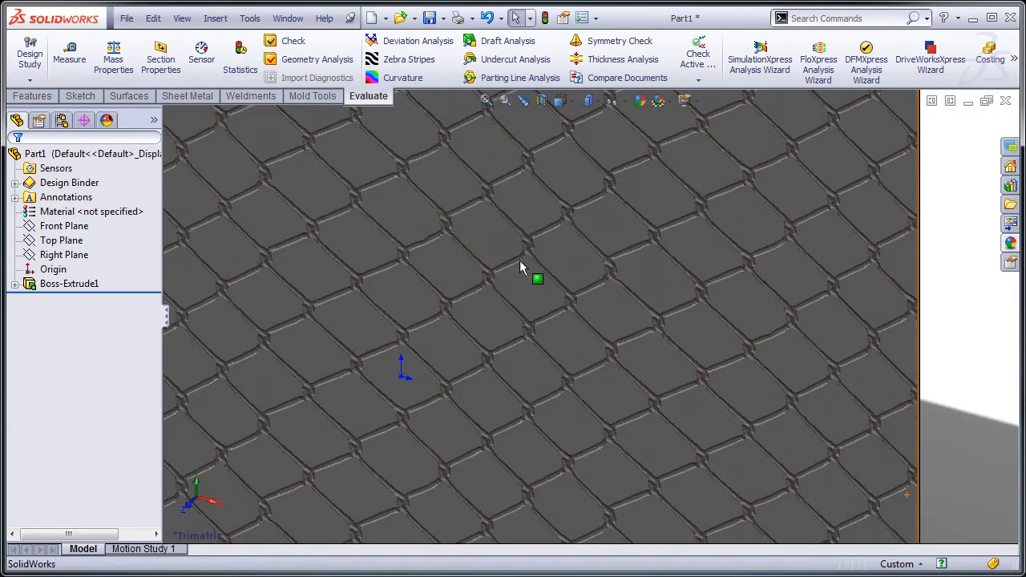
Add a face appearance to the plate's plain back face and set its transparent amount to 1.00
scroll(711, 345, up, 5)
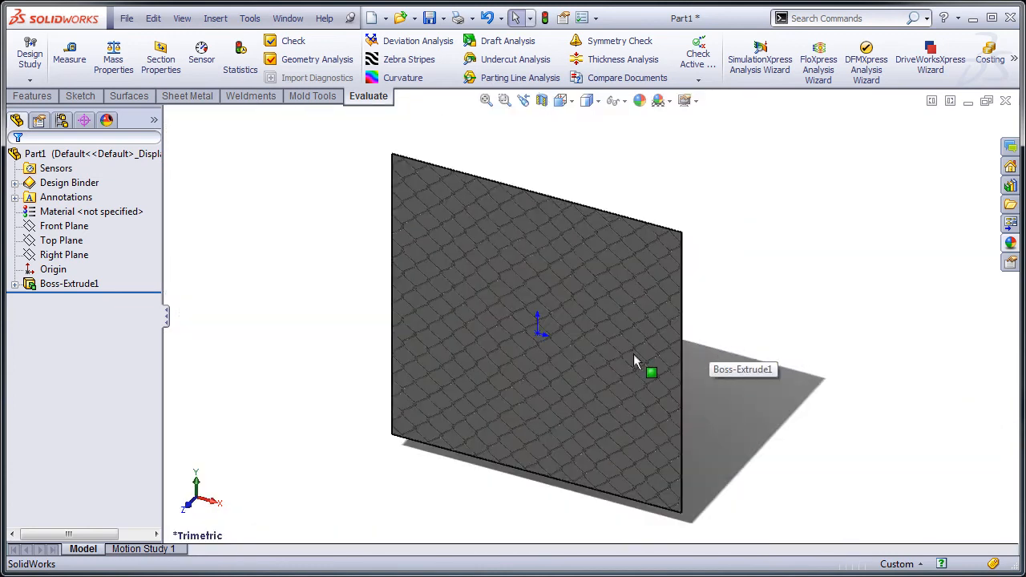
middle_drag(635, 360, 495, 357)
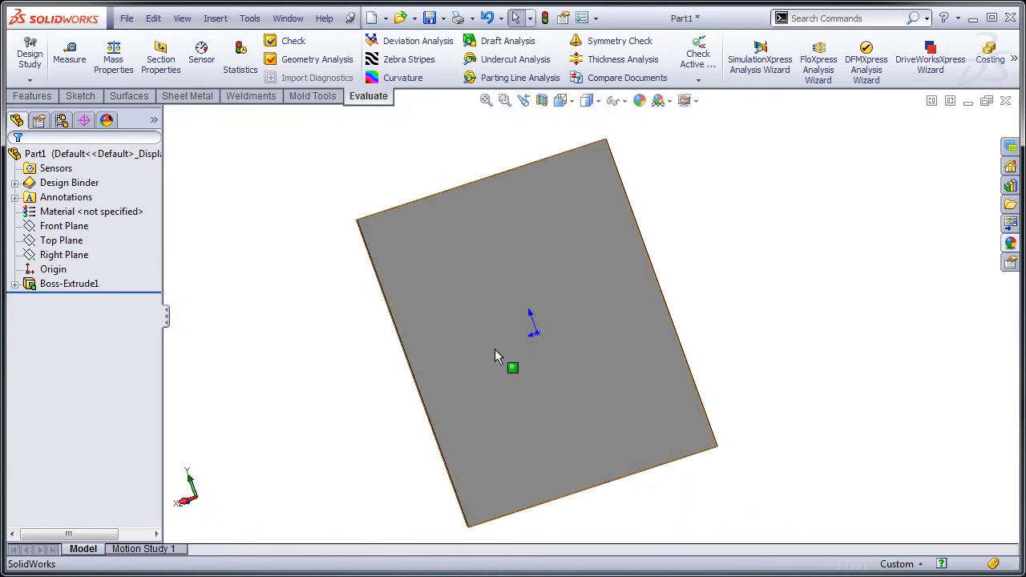
click(511, 273)
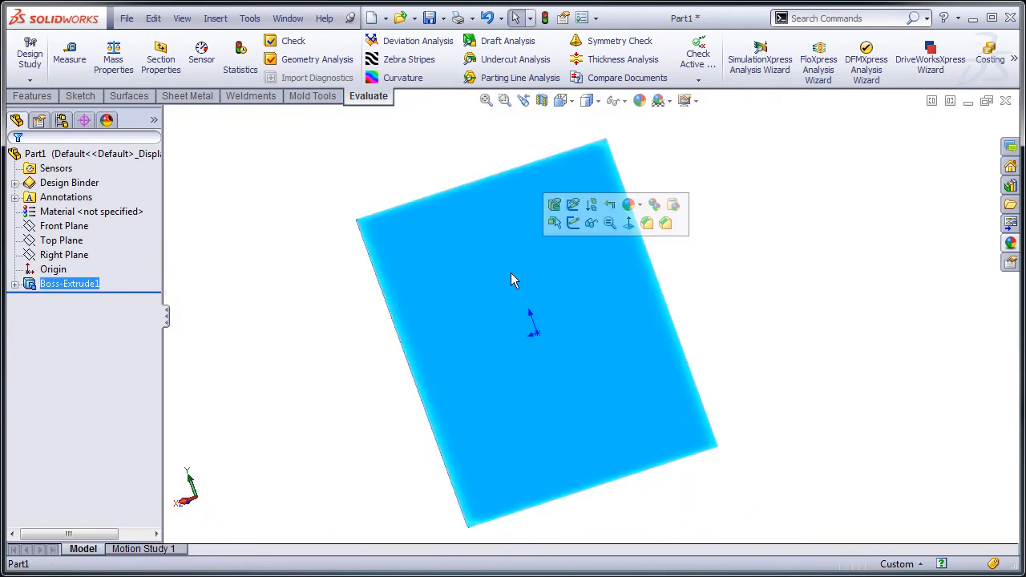
click(642, 207)
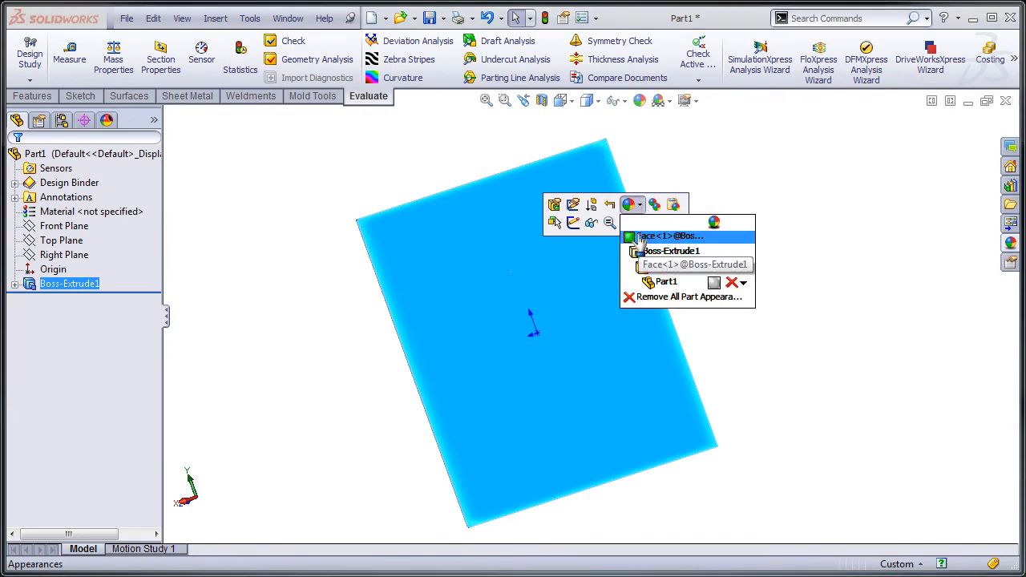
click(645, 237)
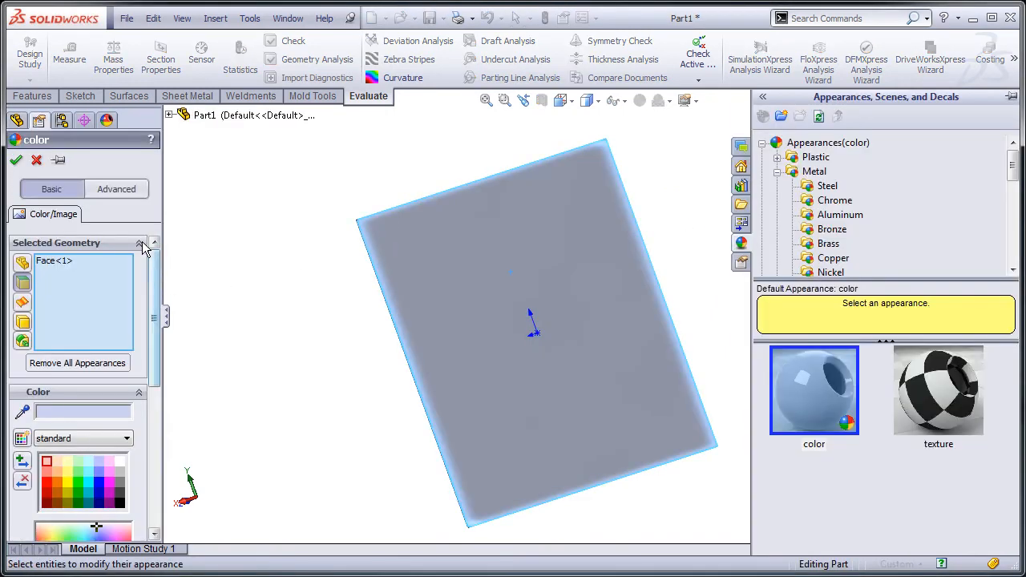
click(112, 196)
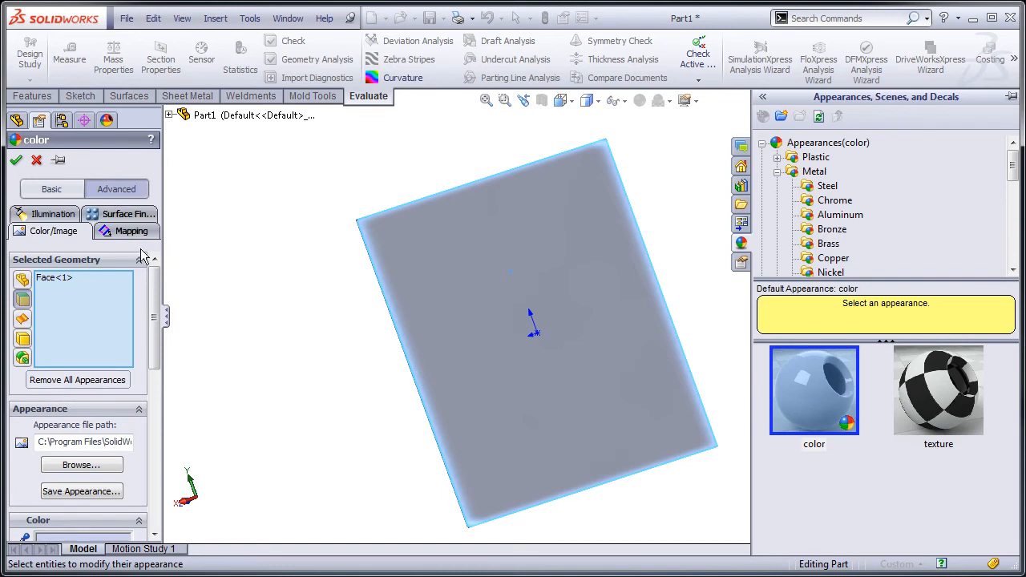
drag(157, 298, 155, 457)
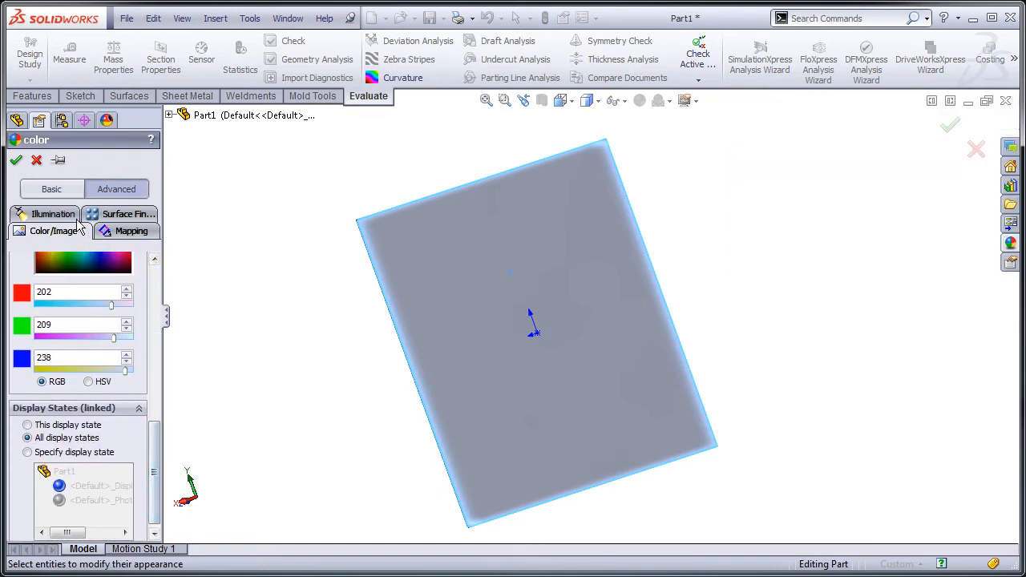
click(121, 214)
click(87, 215)
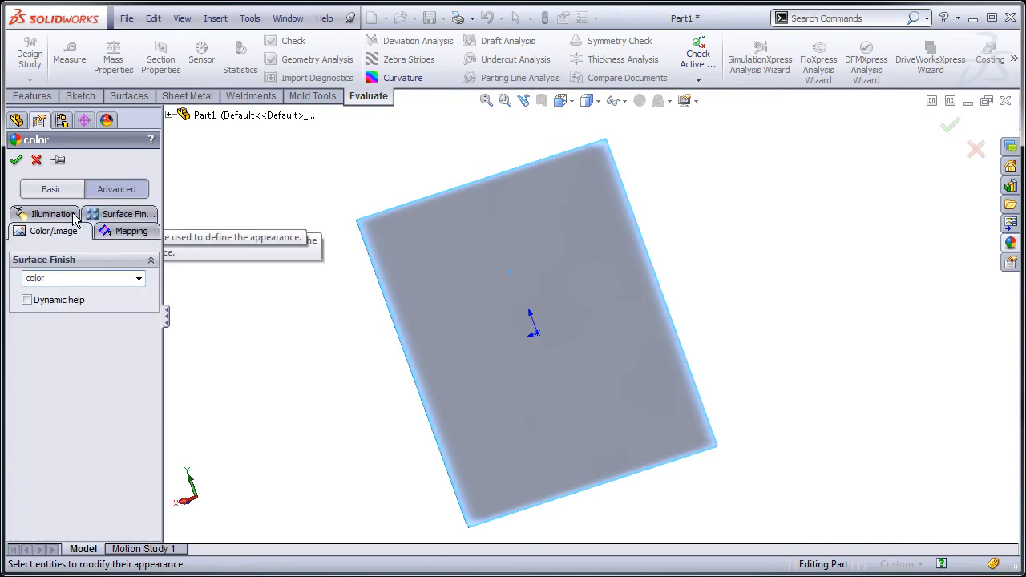
drag(154, 264, 155, 461)
click(56, 214)
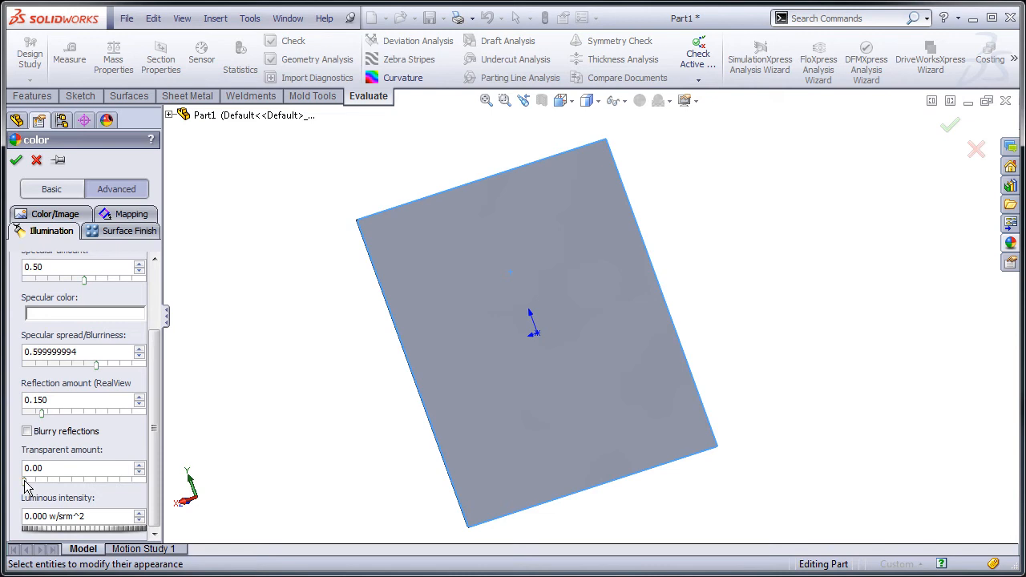
drag(24, 482, 160, 482)
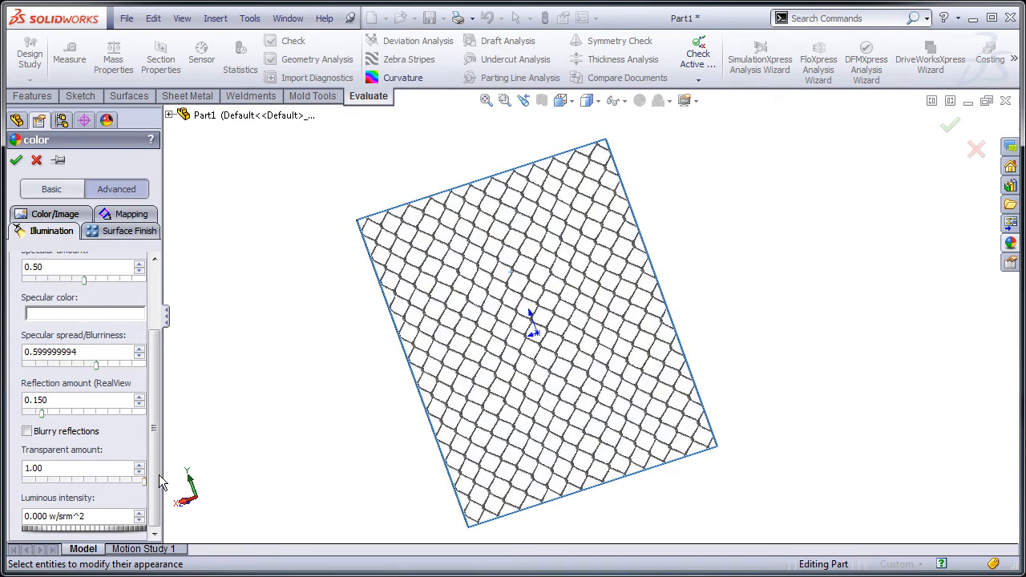
click(16, 163)
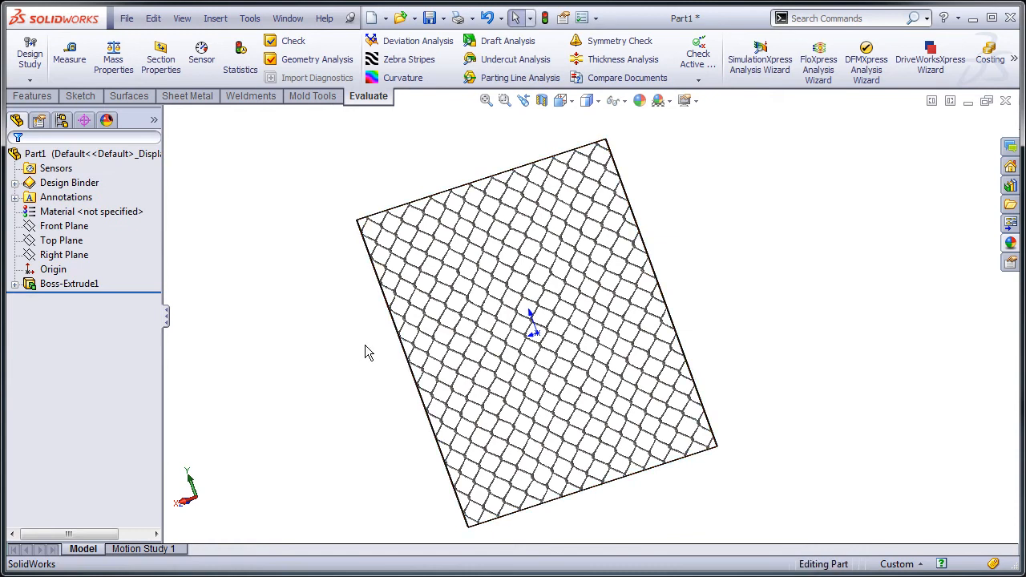
Edit the chain link steel appearance on the plate's front face and set its mapping rotation to 45 degrees
middle_drag(365, 352, 525, 322)
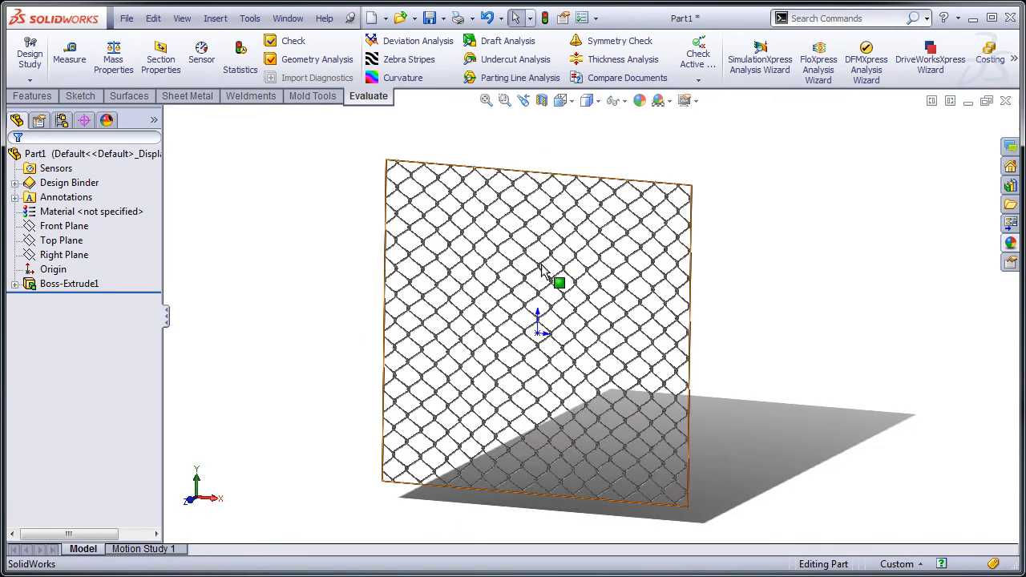
click(526, 277)
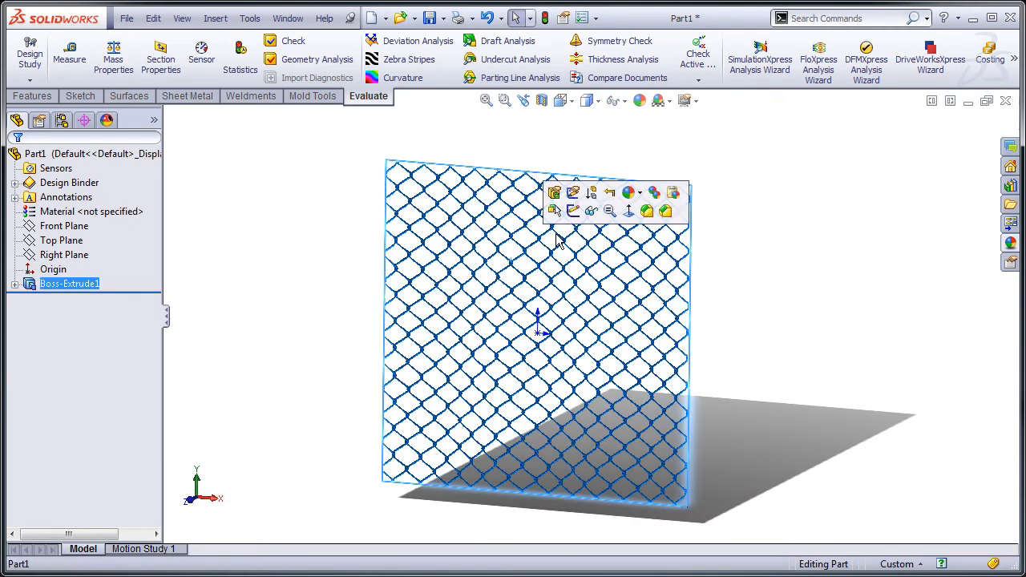
key(Escape)
click(106, 120)
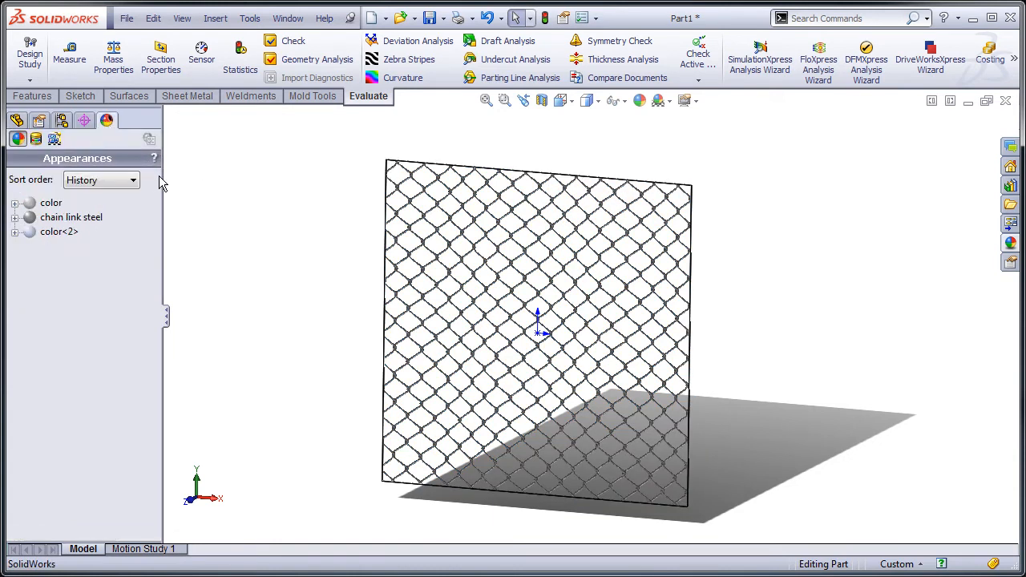
click(14, 218)
click(61, 231)
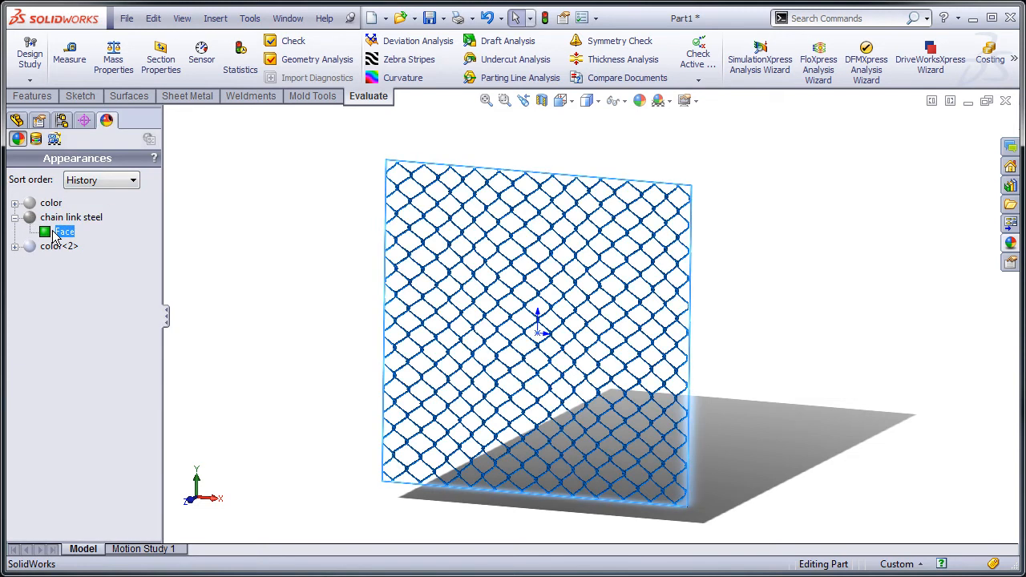
right_click(54, 234)
click(114, 243)
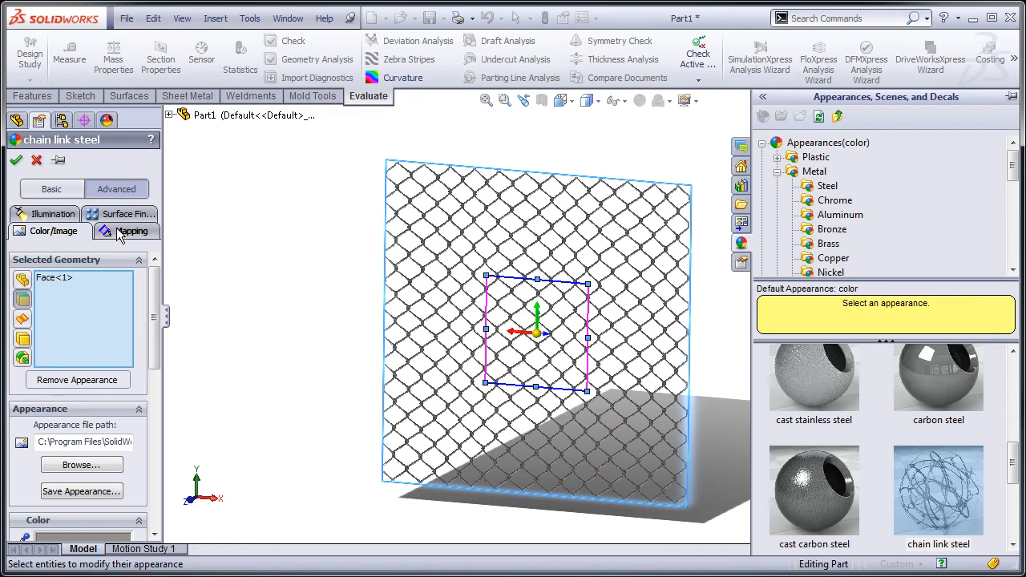
click(122, 233)
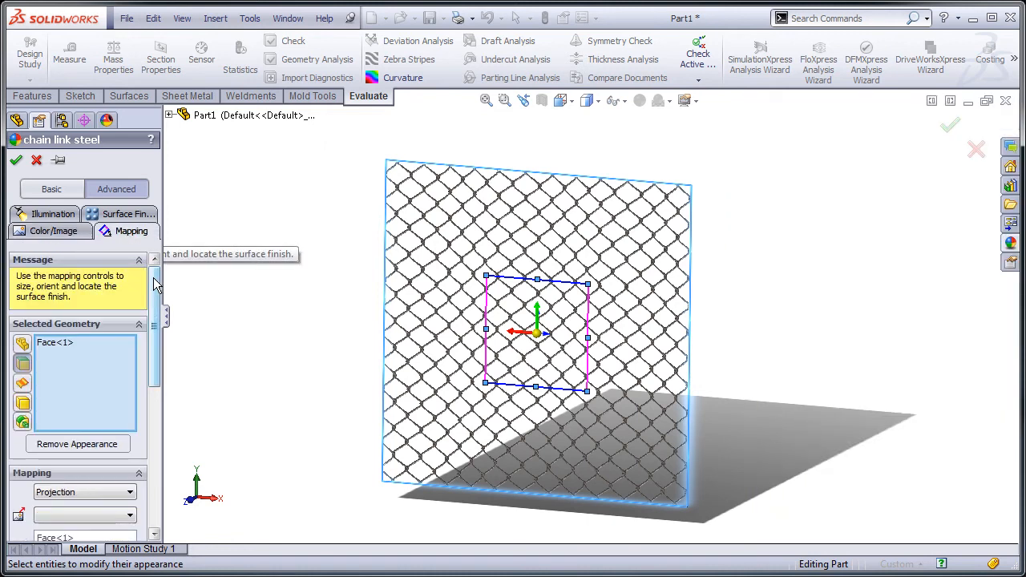
drag(155, 286, 159, 433)
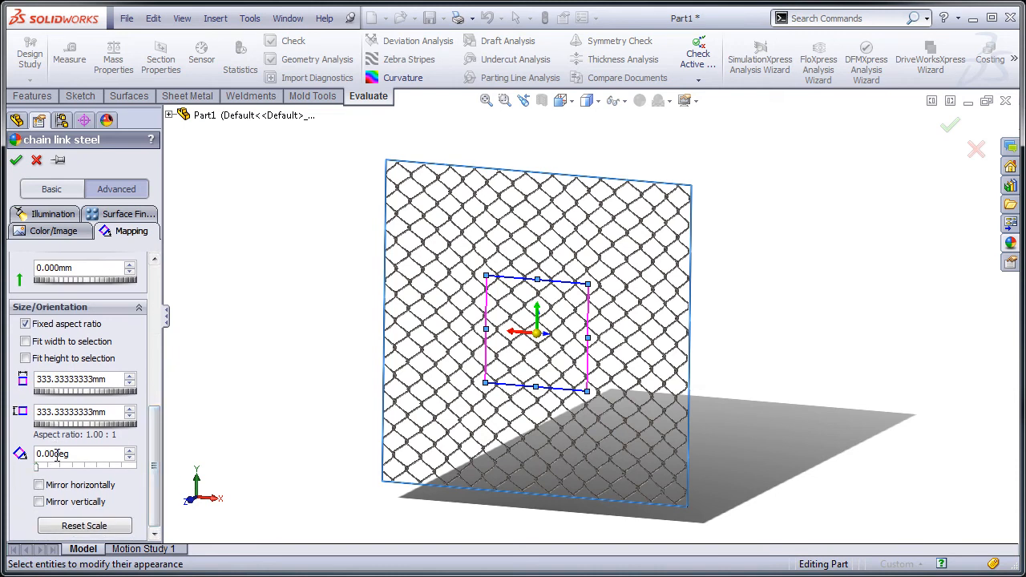
drag(53, 454, 31, 457)
text(45)
key(Return)
Reduce the chain link mapping to about 183.33 mm wide and high at fixed aspect ratio, and accept the appearance
click(114, 412)
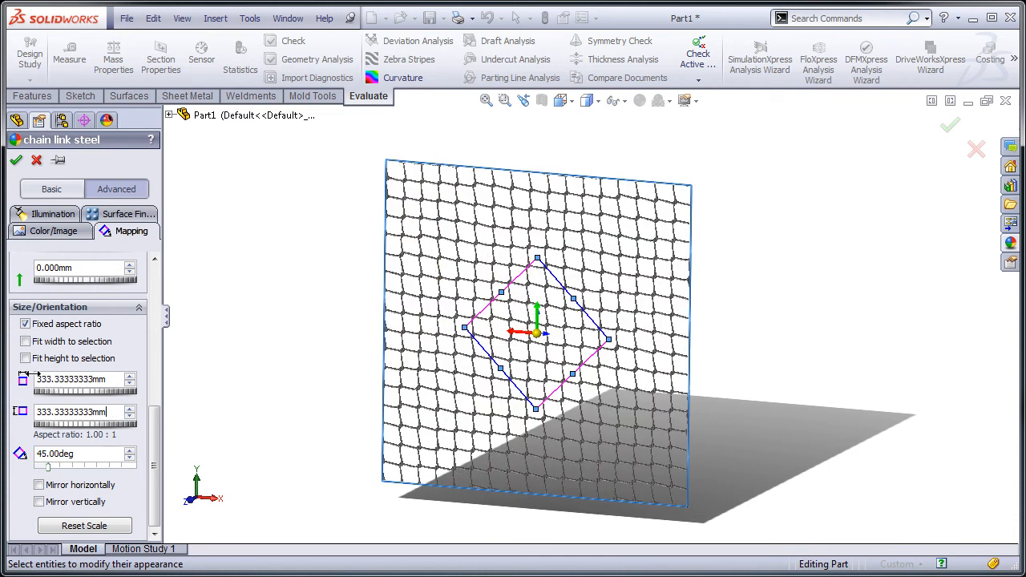
drag(119, 429, 92, 437)
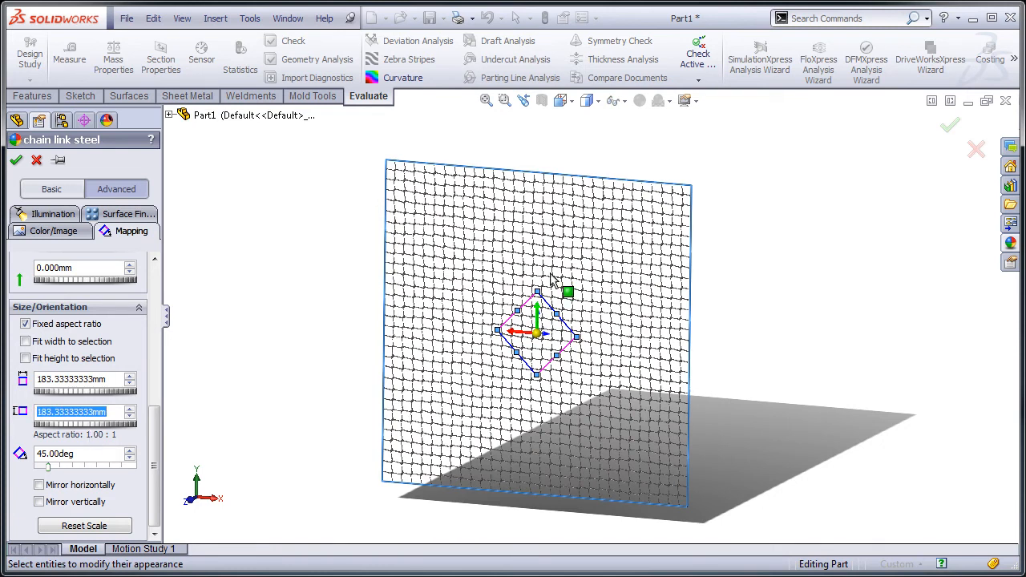
click(16, 160)
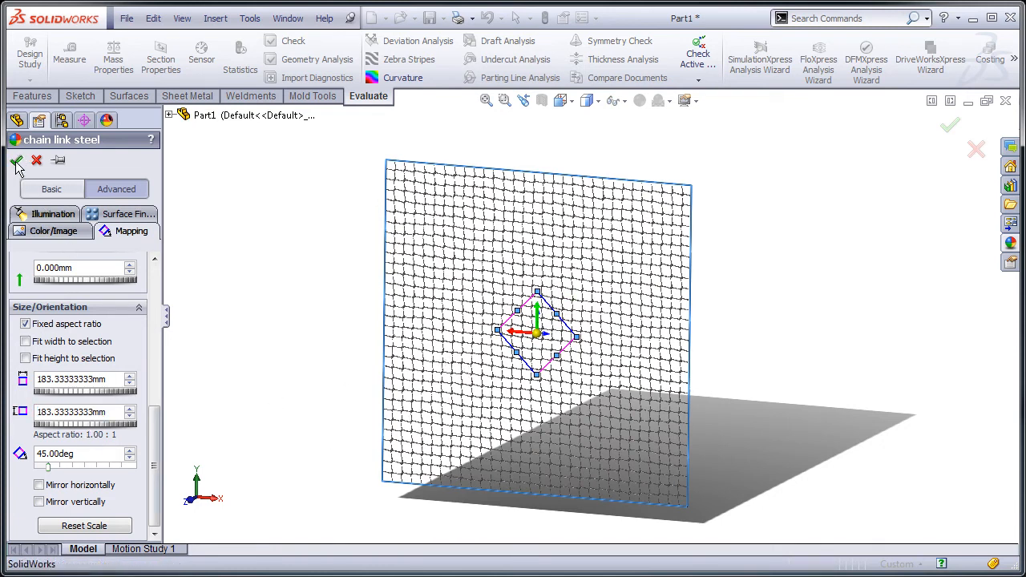
Check the total rebuild time of the mesh-textured plate in the feature statistics
scroll(574, 272, down, 1)
scroll(574, 272, down, 1)
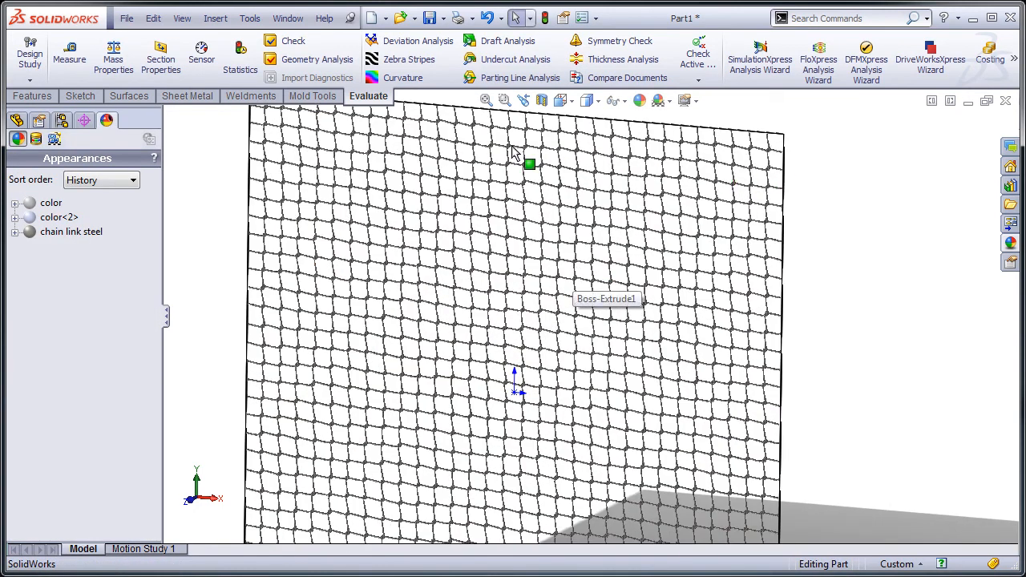
middle_drag(649, 311, 625, 356)
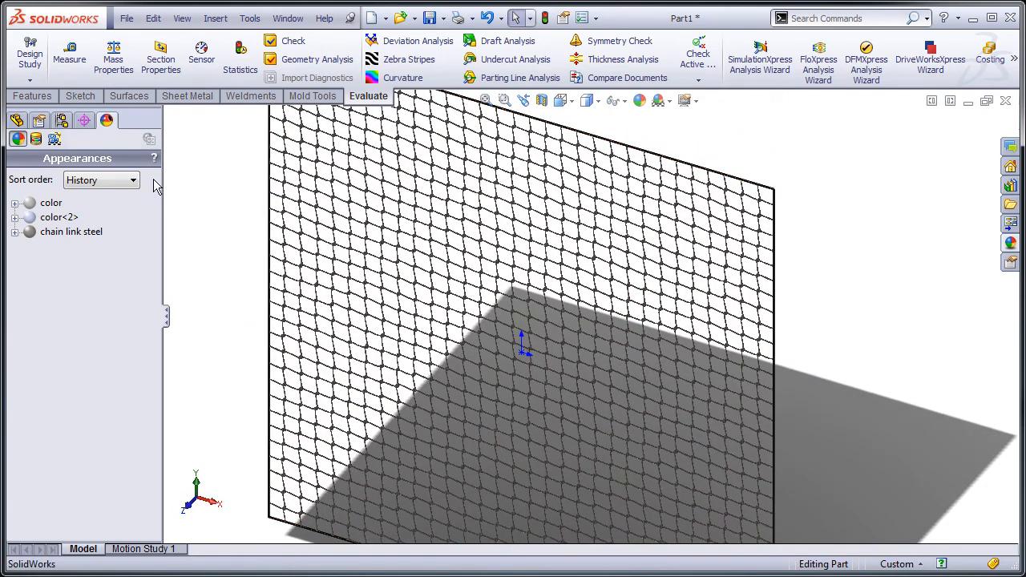
click(17, 120)
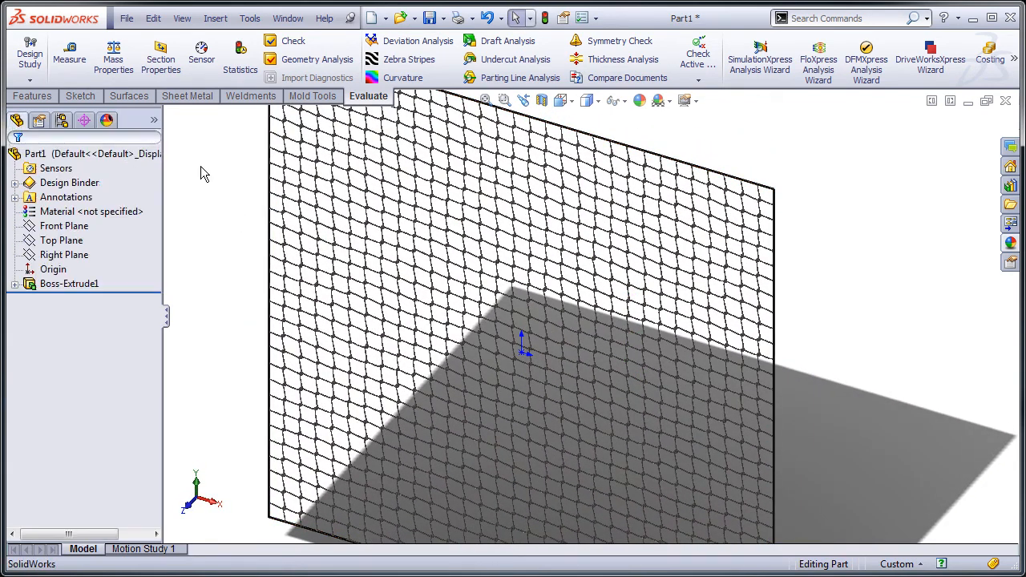
click(248, 73)
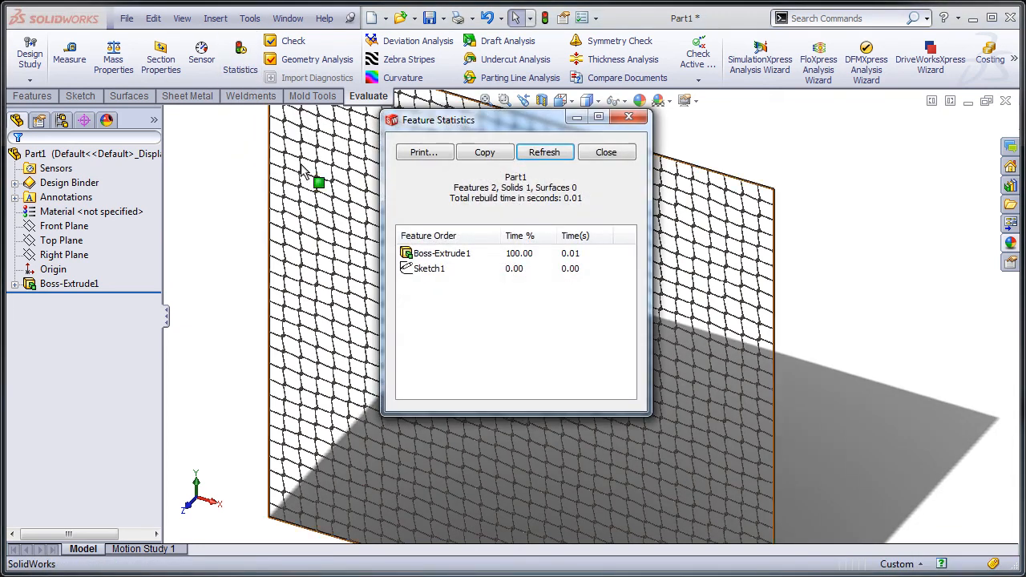
drag(585, 201, 565, 202)
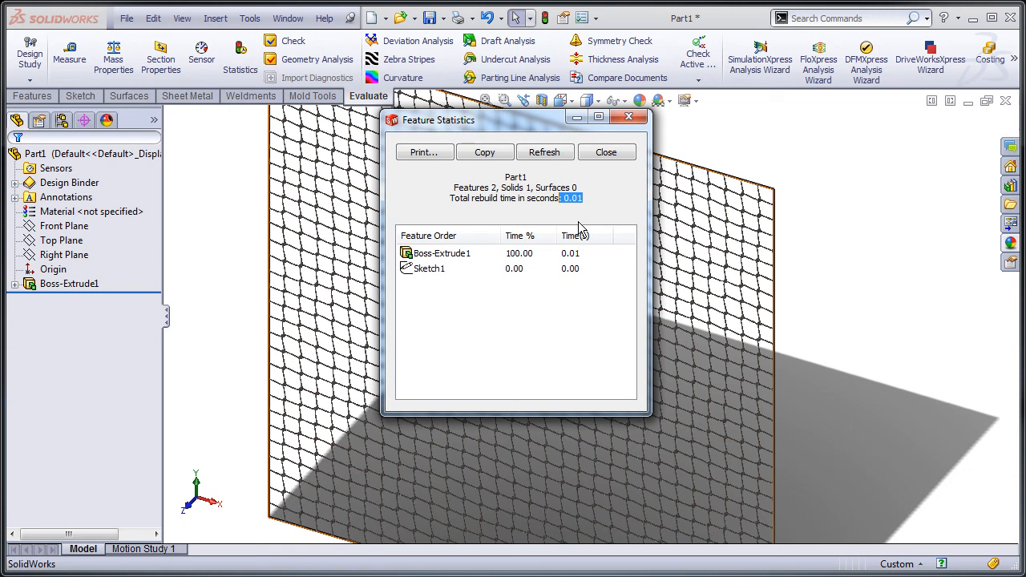
click(606, 152)
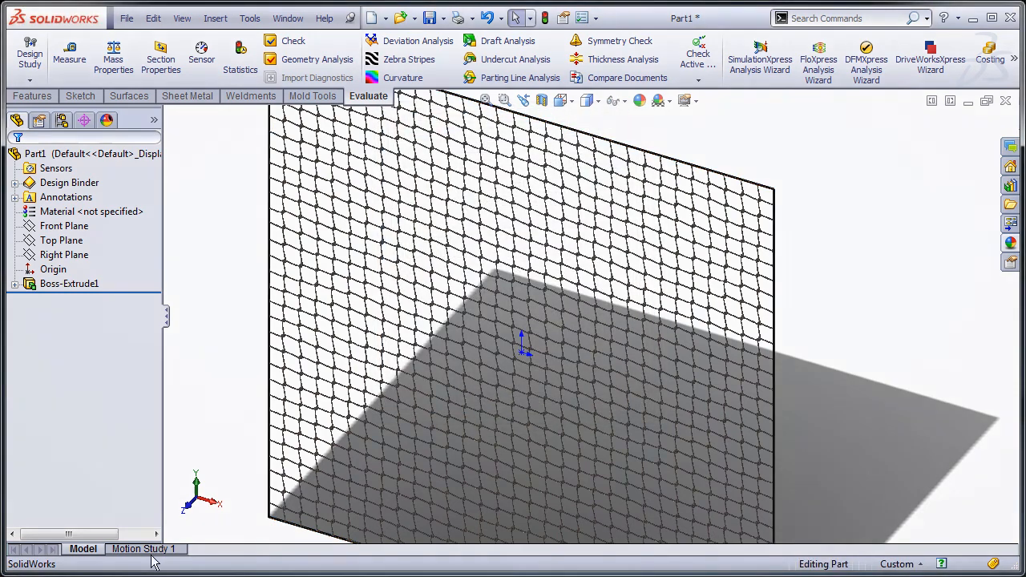